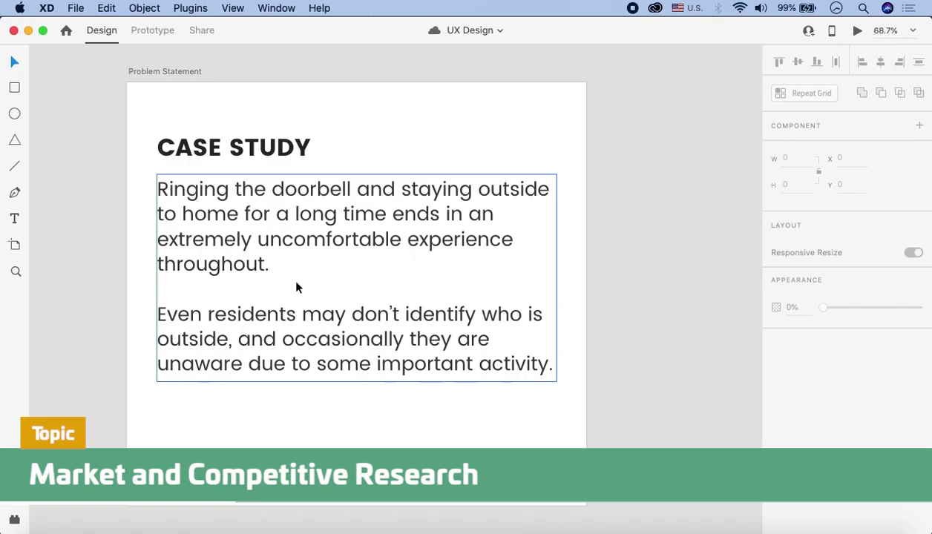
Bring Photoshop 2020 with the blank 1000 × 1000 px 'UX Design' canvas to the front.
{"action": "left_click", "coordinate": [272, 528]}
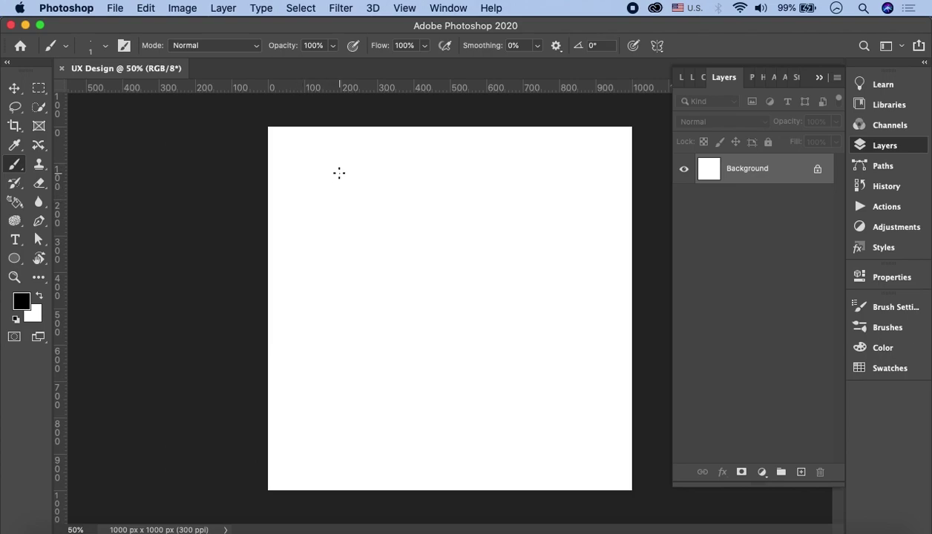
Hand-write and underline Solution, Technology and Business Model, bracing the last two together.
{"action": "mouse_move", "coordinate": [339, 173]}
{"action": "left_mouse_down"}
{"action": "mouse_move", "coordinate": [373, 171]}
{"action": "mouse_move", "coordinate": [392, 188]}
{"action": "mouse_move", "coordinate": [416, 183]}
{"action": "left_mouse_up"}
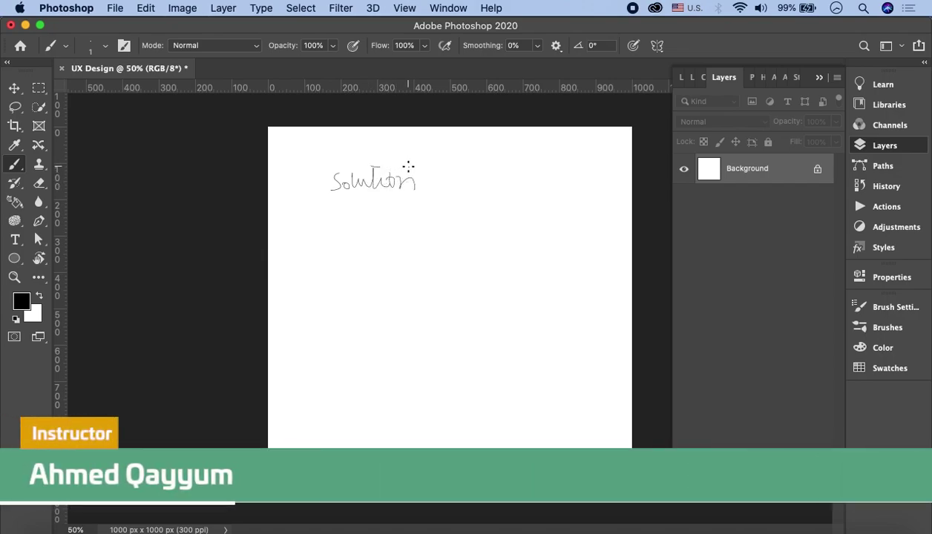
{"action": "left_click_drag", "start_coordinate": [328, 205], "coordinate": [419, 203]}
{"action": "mouse_move", "coordinate": [324, 241]}
{"action": "left_mouse_down"}
{"action": "mouse_move", "coordinate": [353, 264]}
{"action": "mouse_move", "coordinate": [384, 256]}
{"action": "mouse_move", "coordinate": [401, 269]}
{"action": "mouse_move", "coordinate": [406, 247]}
{"action": "mouse_move", "coordinate": [427, 255]}
{"action": "mouse_move", "coordinate": [428, 265]}
{"action": "mouse_move", "coordinate": [440, 258]}
{"action": "mouse_move", "coordinate": [436, 273]}
{"action": "mouse_move", "coordinate": [450, 253]}
{"action": "left_mouse_up"}
{"action": "left_click_drag", "start_coordinate": [328, 284], "coordinate": [445, 276]}
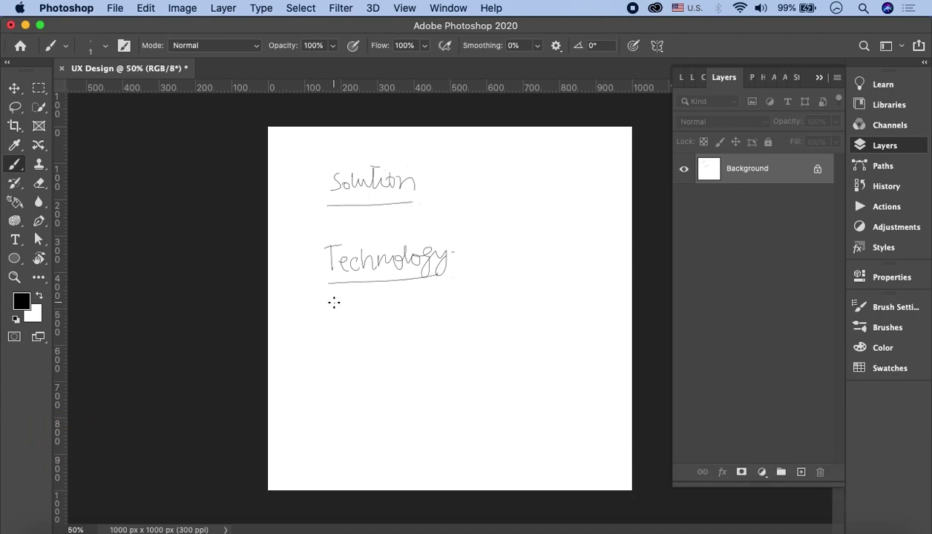
{"action": "mouse_move", "coordinate": [327, 296]}
{"action": "left_mouse_down"}
{"action": "mouse_move", "coordinate": [331, 320]}
{"action": "mouse_move", "coordinate": [376, 304]}
{"action": "mouse_move", "coordinate": [383, 315]}
{"action": "mouse_move", "coordinate": [408, 314]}
{"action": "mouse_move", "coordinate": [441, 299]}
{"action": "mouse_move", "coordinate": [462, 310]}
{"action": "mouse_move", "coordinate": [502, 307]}
{"action": "left_mouse_up"}
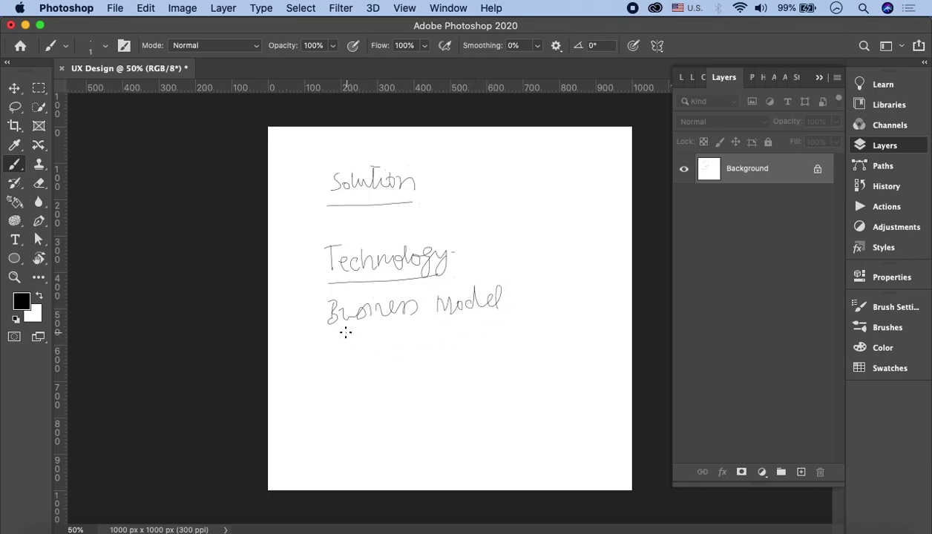
{"action": "left_click_drag", "start_coordinate": [332, 329], "coordinate": [481, 319]}
{"action": "mouse_move", "coordinate": [509, 234]}
{"action": "left_mouse_down"}
{"action": "mouse_move", "coordinate": [520, 276]}
{"action": "mouse_move", "coordinate": [509, 317]}
{"action": "left_mouse_up"}
Add Design beside the brace, underlined Hardware below, circle Design and write Users above.
{"action": "mouse_move", "coordinate": [534, 255]}
{"action": "left_mouse_down"}
{"action": "mouse_move", "coordinate": [532, 280]}
{"action": "mouse_move", "coordinate": [560, 262]}
{"action": "mouse_move", "coordinate": [585, 279]}
{"action": "mouse_move", "coordinate": [621, 276]}
{"action": "left_mouse_up"}
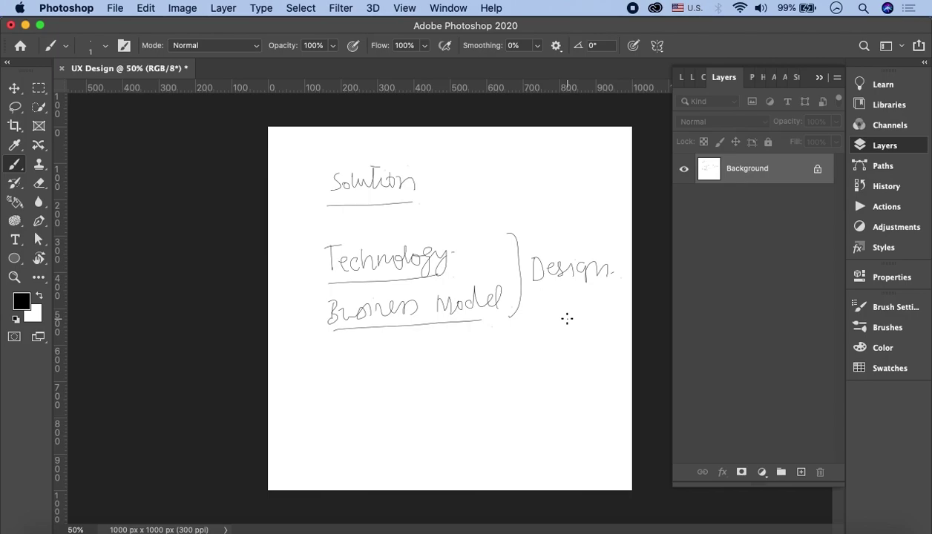
{"action": "mouse_move", "coordinate": [402, 381]}
{"action": "left_mouse_down"}
{"action": "mouse_move", "coordinate": [447, 390]}
{"action": "mouse_move", "coordinate": [463, 377]}
{"action": "mouse_move", "coordinate": [532, 361]}
{"action": "left_mouse_up"}
{"action": "left_click_drag", "start_coordinate": [424, 401], "coordinate": [512, 386]}
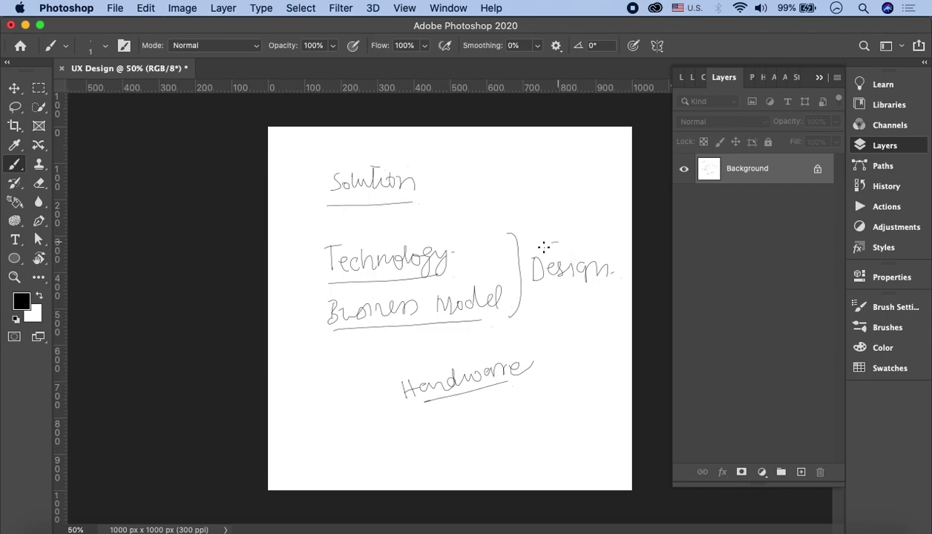
{"action": "mouse_move", "coordinate": [546, 245]}
{"action": "left_mouse_down"}
{"action": "mouse_move", "coordinate": [584, 241]}
{"action": "mouse_move", "coordinate": [552, 253]}
{"action": "mouse_move", "coordinate": [559, 204]}
{"action": "mouse_move", "coordinate": [572, 212]}
{"action": "left_mouse_up"}
{"action": "left_click_drag", "start_coordinate": [491, 157], "coordinate": [548, 159]}
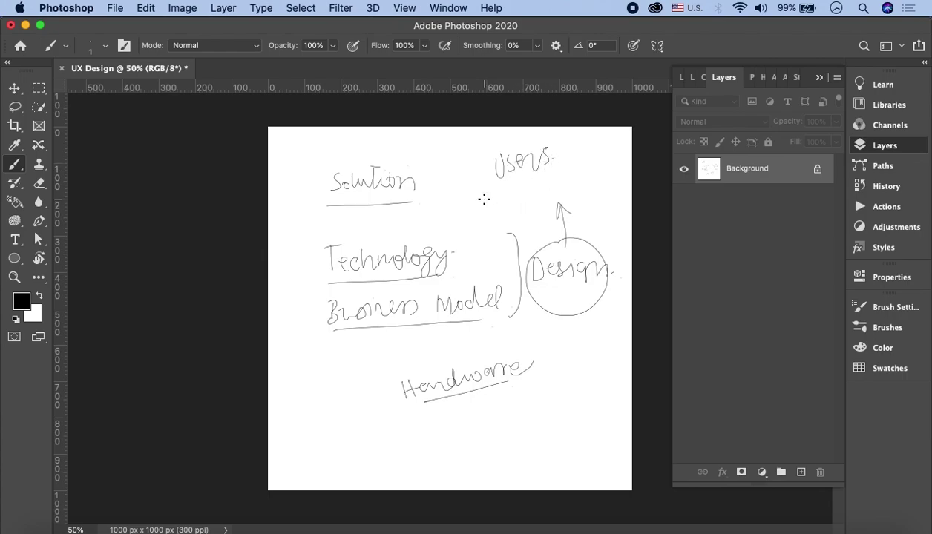
Add an underlined Market Research note, circle Solution and Users, arrow Solution downward, and add Layer 1.
{"action": "mouse_move", "coordinate": [480, 213]}
{"action": "left_mouse_down"}
{"action": "mouse_move", "coordinate": [546, 191]}
{"action": "mouse_move", "coordinate": [558, 172]}
{"action": "mouse_move", "coordinate": [562, 188]}
{"action": "mouse_move", "coordinate": [576, 167]}
{"action": "mouse_move", "coordinate": [550, 189]}
{"action": "mouse_move", "coordinate": [562, 192]}
{"action": "mouse_move", "coordinate": [584, 176]}
{"action": "mouse_move", "coordinate": [582, 160]}
{"action": "mouse_move", "coordinate": [594, 178]}
{"action": "mouse_move", "coordinate": [604, 160]}
{"action": "mouse_move", "coordinate": [631, 159]}
{"action": "left_mouse_up"}
{"action": "left_click_drag", "start_coordinate": [518, 216], "coordinate": [599, 190]}
{"action": "mouse_move", "coordinate": [325, 178]}
{"action": "left_mouse_down"}
{"action": "mouse_move", "coordinate": [403, 145]}
{"action": "mouse_move", "coordinate": [410, 209]}
{"action": "mouse_move", "coordinate": [334, 215]}
{"action": "mouse_move", "coordinate": [330, 169]}
{"action": "mouse_move", "coordinate": [353, 163]}
{"action": "left_mouse_up"}
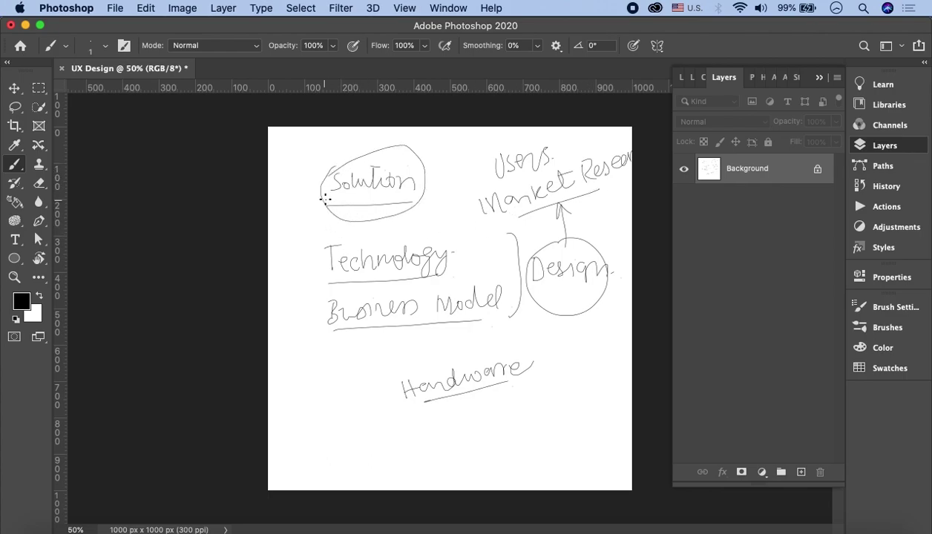
{"action": "mouse_move", "coordinate": [325, 198]}
{"action": "left_mouse_down"}
{"action": "mouse_move", "coordinate": [314, 227]}
{"action": "mouse_move", "coordinate": [322, 270]}
{"action": "mouse_move", "coordinate": [306, 253]}
{"action": "mouse_move", "coordinate": [302, 293]}
{"action": "mouse_move", "coordinate": [318, 317]}
{"action": "mouse_move", "coordinate": [315, 311]}
{"action": "mouse_move", "coordinate": [329, 393]}
{"action": "left_mouse_up"}
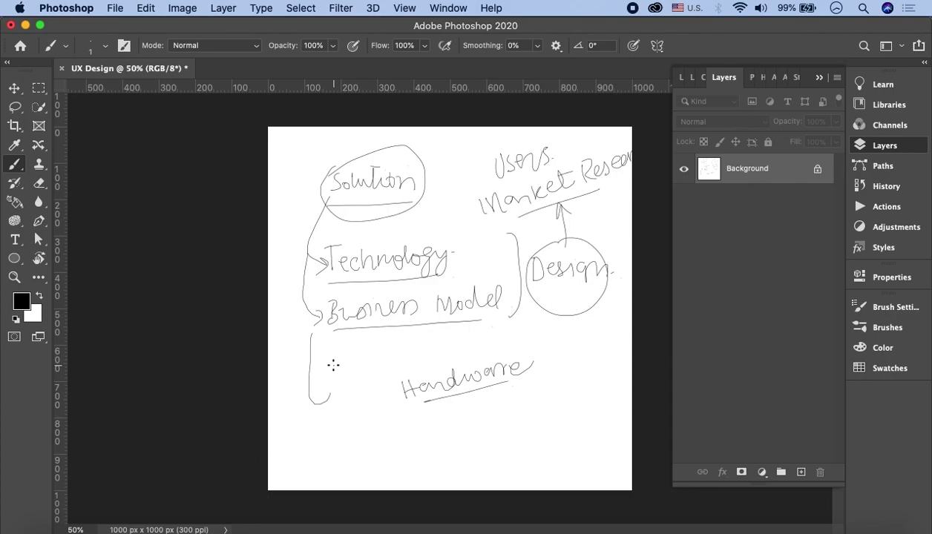
{"action": "mouse_move", "coordinate": [498, 150]}
{"action": "left_mouse_down"}
{"action": "mouse_move", "coordinate": [544, 133]}
{"action": "mouse_move", "coordinate": [556, 157]}
{"action": "mouse_move", "coordinate": [524, 183]}
{"action": "mouse_move", "coordinate": [494, 178]}
{"action": "mouse_move", "coordinate": [496, 138]}
{"action": "left_mouse_up"}
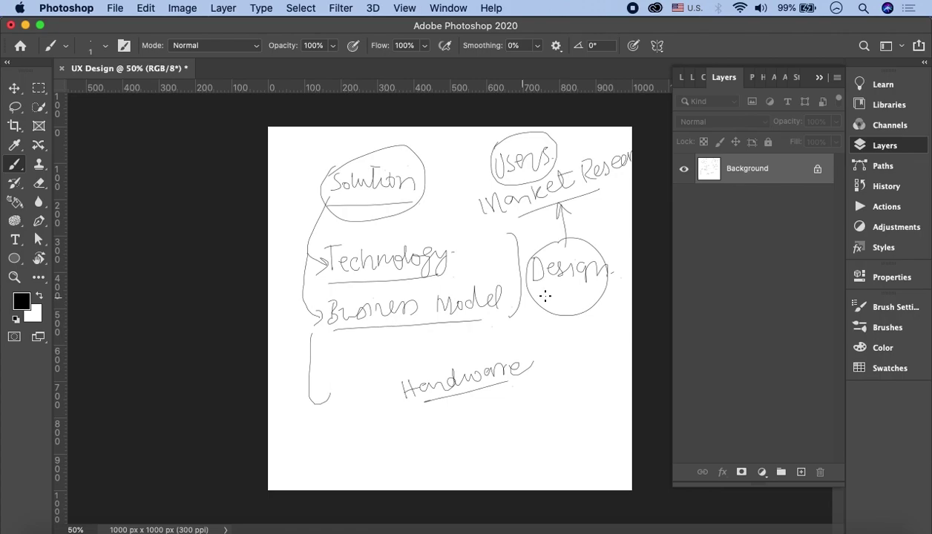
{"action": "left_click", "coordinate": [801, 472]}
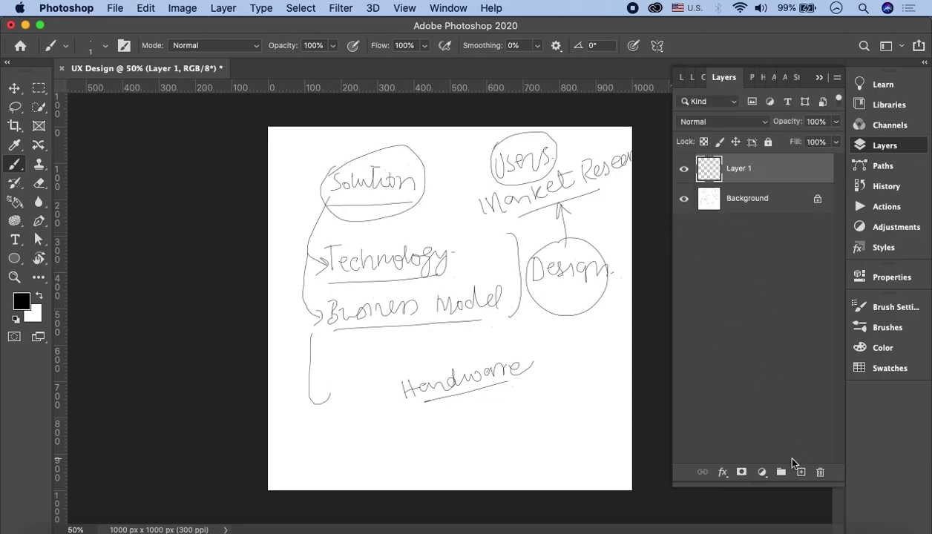
Cover the old sketch with a white-filled layer, add a fresh layer, and write underlined Company and Reputation.
{"action": "key", "text": "super+BackSpace"}
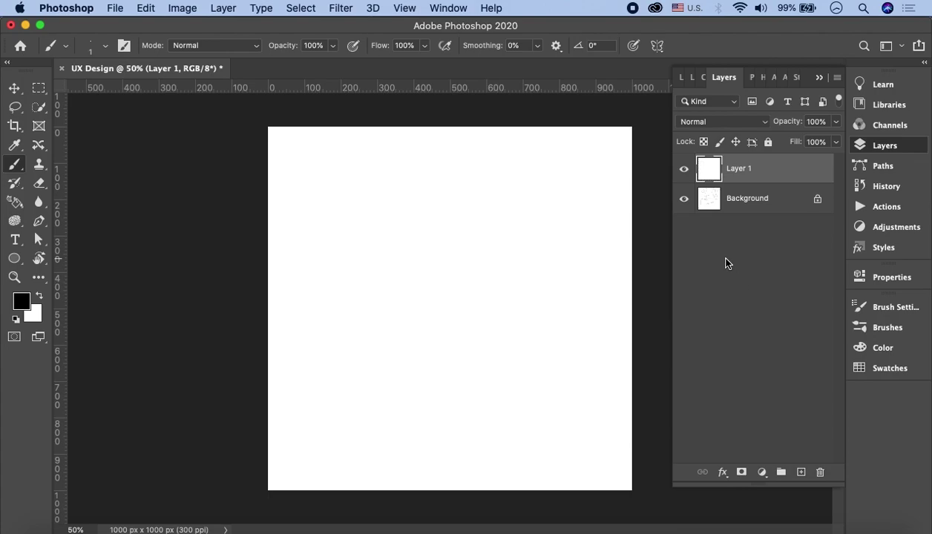
{"action": "left_click", "coordinate": [801, 472]}
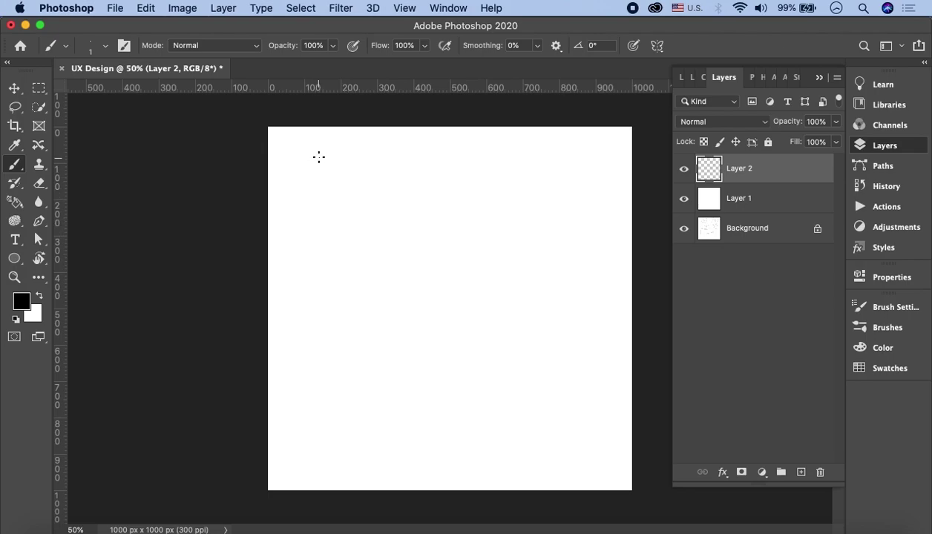
{"action": "mouse_move", "coordinate": [319, 157]}
{"action": "left_mouse_down"}
{"action": "mouse_move", "coordinate": [368, 167]}
{"action": "mouse_move", "coordinate": [413, 161]}
{"action": "left_mouse_up"}
{"action": "left_click_drag", "start_coordinate": [353, 178], "coordinate": [398, 178]}
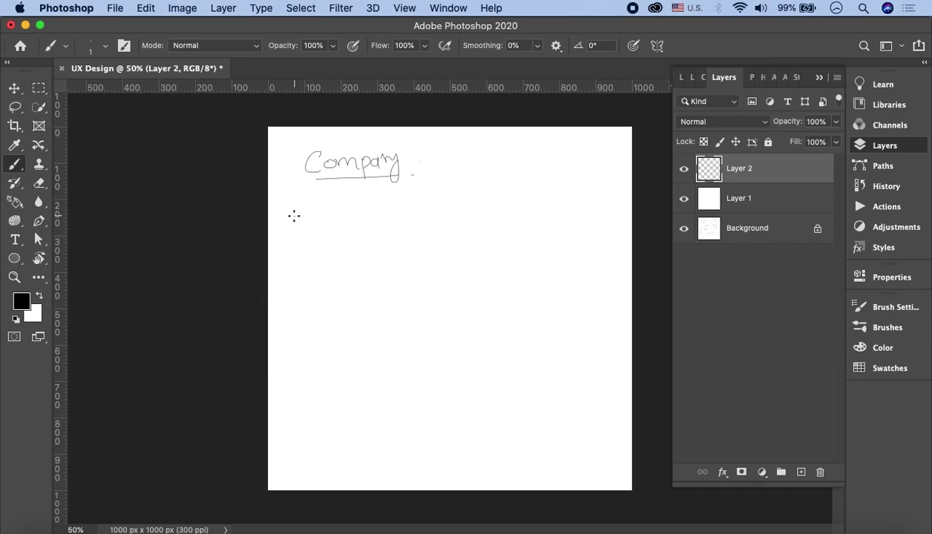
{"action": "mouse_move", "coordinate": [300, 207]}
{"action": "left_mouse_down"}
{"action": "mouse_move", "coordinate": [345, 224]}
{"action": "mouse_move", "coordinate": [375, 202]}
{"action": "mouse_move", "coordinate": [409, 217]}
{"action": "left_mouse_up"}
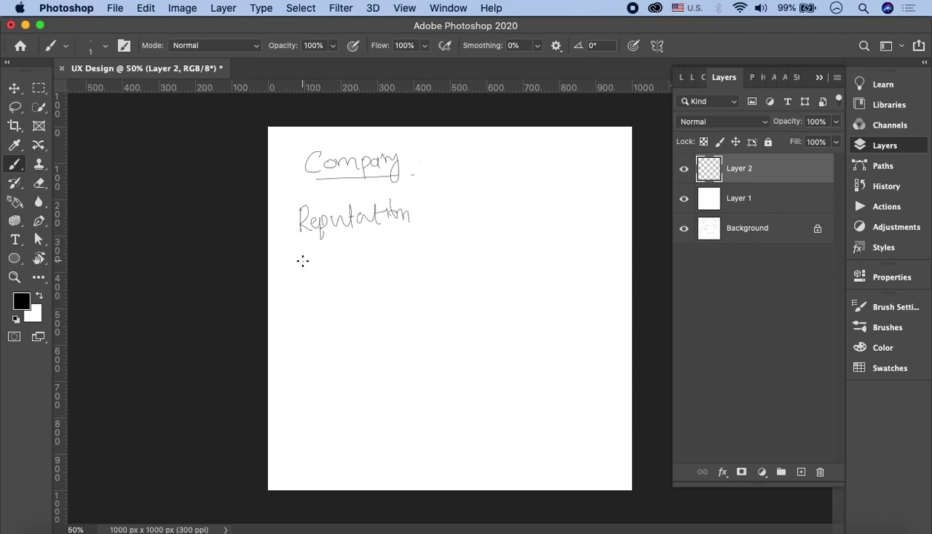
Write Past Products with an arrow to Home/Office, boxing Home, and add Audience below.
{"action": "mouse_move", "coordinate": [298, 256]}
{"action": "left_mouse_down"}
{"action": "mouse_move", "coordinate": [301, 280]}
{"action": "mouse_move", "coordinate": [328, 258]}
{"action": "mouse_move", "coordinate": [351, 272]}
{"action": "mouse_move", "coordinate": [363, 259]}
{"action": "mouse_move", "coordinate": [366, 273]}
{"action": "mouse_move", "coordinate": [394, 267]}
{"action": "left_mouse_up"}
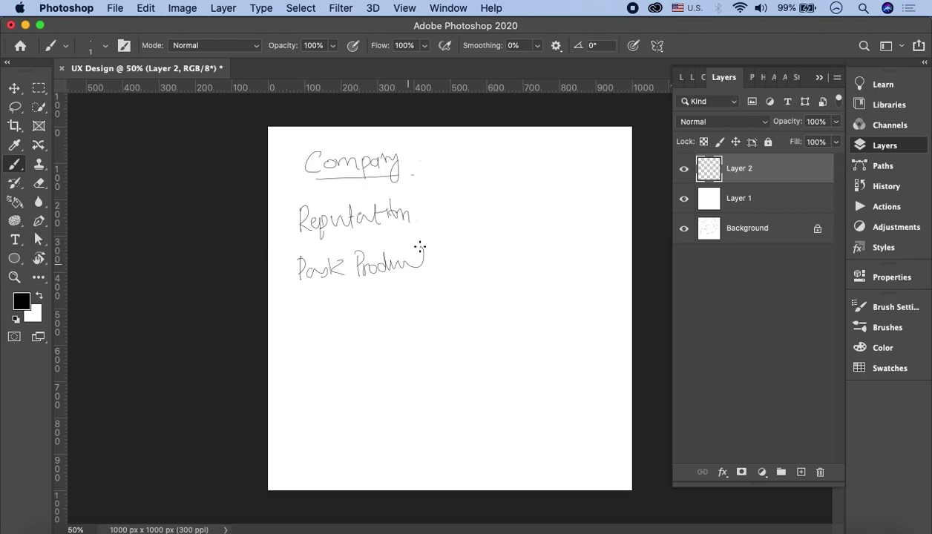
{"action": "left_click_drag", "start_coordinate": [419, 247], "coordinate": [433, 264]}
{"action": "mouse_move", "coordinate": [302, 306]}
{"action": "left_mouse_down"}
{"action": "mouse_move", "coordinate": [329, 308]}
{"action": "mouse_move", "coordinate": [346, 318]}
{"action": "mouse_move", "coordinate": [362, 306]}
{"action": "mouse_move", "coordinate": [416, 312]}
{"action": "left_mouse_up"}
{"action": "mouse_move", "coordinate": [453, 259]}
{"action": "left_mouse_down"}
{"action": "mouse_move", "coordinate": [488, 254]}
{"action": "mouse_move", "coordinate": [479, 259]}
{"action": "left_mouse_up"}
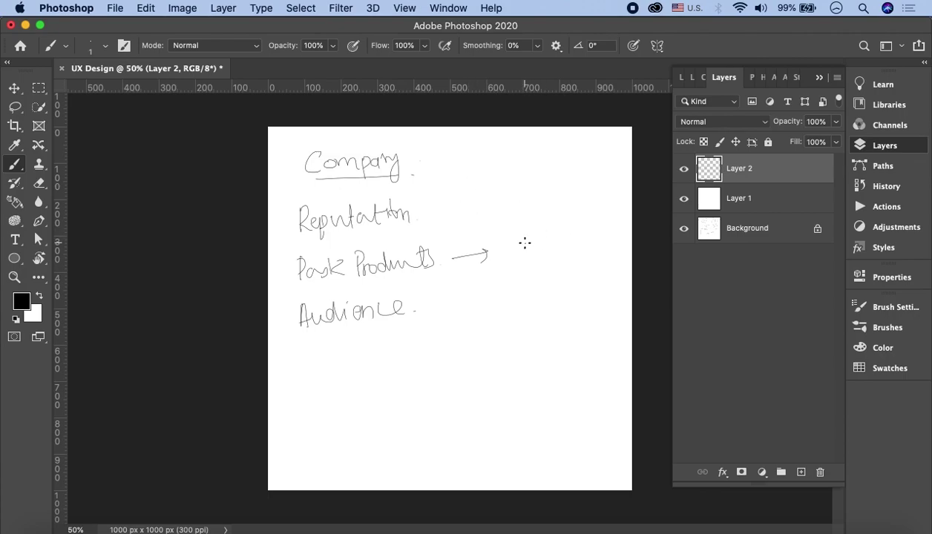
{"action": "mouse_move", "coordinate": [506, 235]}
{"action": "left_mouse_down"}
{"action": "mouse_move", "coordinate": [554, 239]}
{"action": "mouse_move", "coordinate": [564, 259]}
{"action": "mouse_move", "coordinate": [591, 234]}
{"action": "mouse_move", "coordinate": [596, 260]}
{"action": "mouse_move", "coordinate": [606, 228]}
{"action": "mouse_move", "coordinate": [627, 239]}
{"action": "left_mouse_up"}
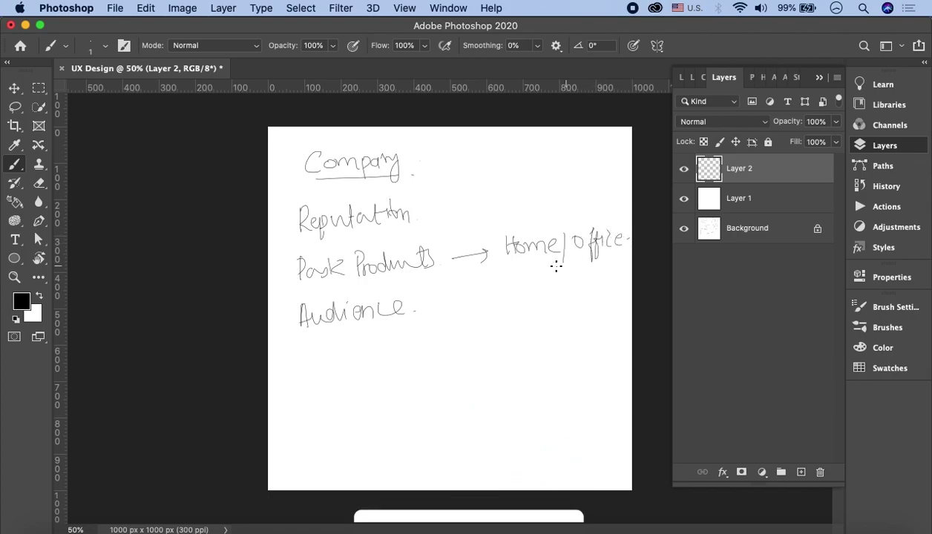
{"action": "mouse_move", "coordinate": [504, 256]}
{"action": "left_mouse_down"}
{"action": "mouse_move", "coordinate": [586, 257]}
{"action": "mouse_move", "coordinate": [509, 252]}
{"action": "mouse_move", "coordinate": [498, 241]}
{"action": "mouse_move", "coordinate": [614, 226]}
{"action": "mouse_move", "coordinate": [600, 255]}
{"action": "left_mouse_up"}
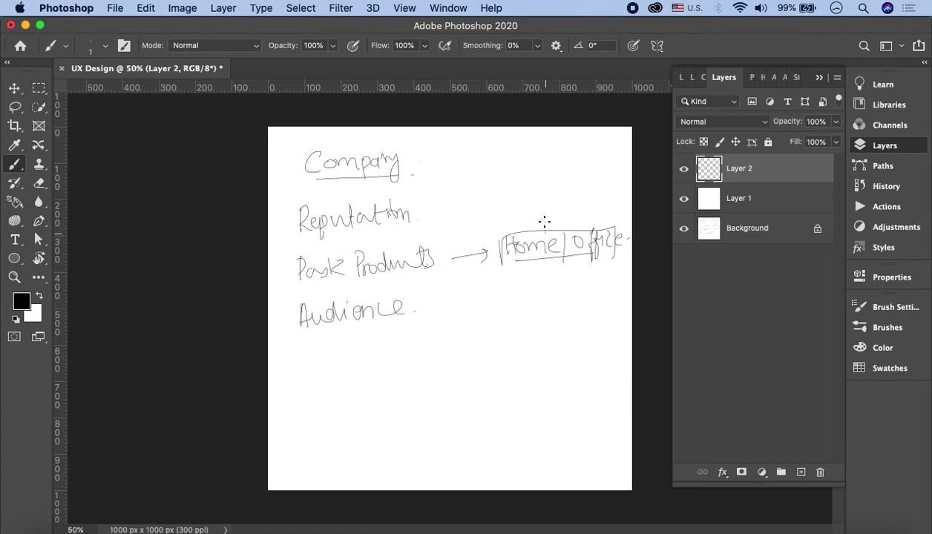
{"action": "mouse_move", "coordinate": [547, 231]}
{"action": "left_mouse_down"}
{"action": "mouse_move", "coordinate": [547, 208]}
{"action": "mouse_move", "coordinate": [554, 217]}
{"action": "left_mouse_up"}
Underline Audience and bracket a list of Married people, Professional and Retired beside it.
{"action": "left_click_drag", "start_coordinate": [310, 338], "coordinate": [392, 318]}
{"action": "mouse_move", "coordinate": [471, 298]}
{"action": "left_mouse_down"}
{"action": "mouse_move", "coordinate": [530, 303]}
{"action": "mouse_move", "coordinate": [531, 291]}
{"action": "mouse_move", "coordinate": [549, 304]}
{"action": "mouse_move", "coordinate": [552, 292]}
{"action": "mouse_move", "coordinate": [563, 312]}
{"action": "mouse_move", "coordinate": [568, 301]}
{"action": "mouse_move", "coordinate": [587, 297]}
{"action": "mouse_move", "coordinate": [595, 310]}
{"action": "mouse_move", "coordinate": [615, 300]}
{"action": "left_mouse_up"}
{"action": "mouse_move", "coordinate": [474, 337]}
{"action": "left_mouse_down"}
{"action": "mouse_move", "coordinate": [502, 344]}
{"action": "mouse_move", "coordinate": [505, 335]}
{"action": "mouse_move", "coordinate": [506, 345]}
{"action": "mouse_move", "coordinate": [524, 347]}
{"action": "mouse_move", "coordinate": [608, 339]}
{"action": "left_mouse_up"}
{"action": "mouse_move", "coordinate": [477, 372]}
{"action": "left_mouse_down"}
{"action": "mouse_move", "coordinate": [478, 394]}
{"action": "mouse_move", "coordinate": [506, 377]}
{"action": "mouse_move", "coordinate": [520, 386]}
{"action": "mouse_move", "coordinate": [536, 376]}
{"action": "mouse_move", "coordinate": [566, 379]}
{"action": "left_mouse_up"}
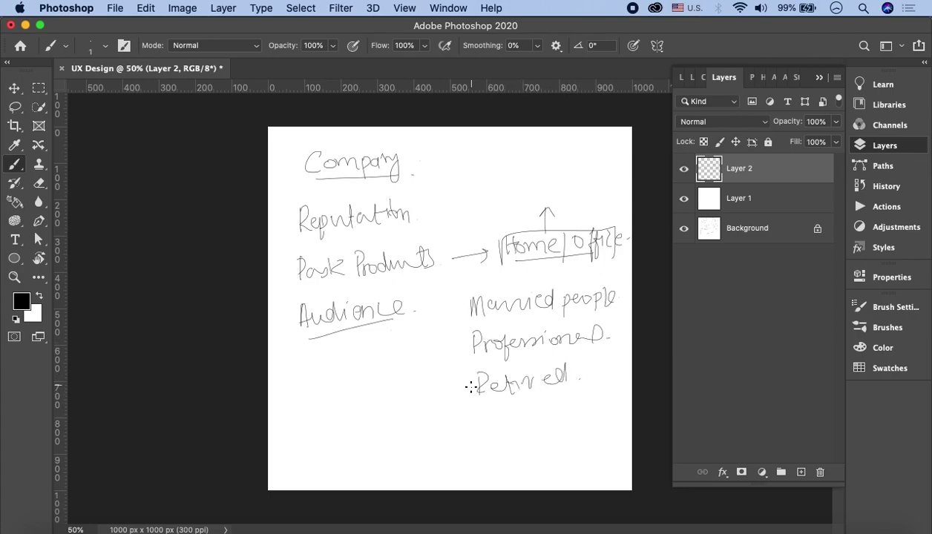
{"action": "mouse_move", "coordinate": [467, 290]}
{"action": "left_mouse_down"}
{"action": "mouse_move", "coordinate": [459, 329]}
{"action": "mouse_move", "coordinate": [479, 395]}
{"action": "left_mouse_up"}
Write the age range 25-65 below Retired and box it.
{"action": "left_click_drag", "start_coordinate": [462, 421], "coordinate": [473, 431]}
{"action": "left_click_drag", "start_coordinate": [476, 416], "coordinate": [496, 425]}
{"action": "left_click_drag", "start_coordinate": [512, 414], "coordinate": [507, 428]}
{"action": "mouse_move", "coordinate": [518, 417]}
{"action": "left_mouse_down"}
{"action": "mouse_move", "coordinate": [517, 430]}
{"action": "mouse_move", "coordinate": [526, 415]}
{"action": "left_mouse_up"}
{"action": "mouse_move", "coordinate": [456, 441]}
{"action": "left_mouse_down"}
{"action": "mouse_move", "coordinate": [455, 412]}
{"action": "mouse_move", "coordinate": [537, 406]}
{"action": "mouse_move", "coordinate": [489, 440]}
{"action": "mouse_move", "coordinate": [457, 443]}
{"action": "left_mouse_up"}
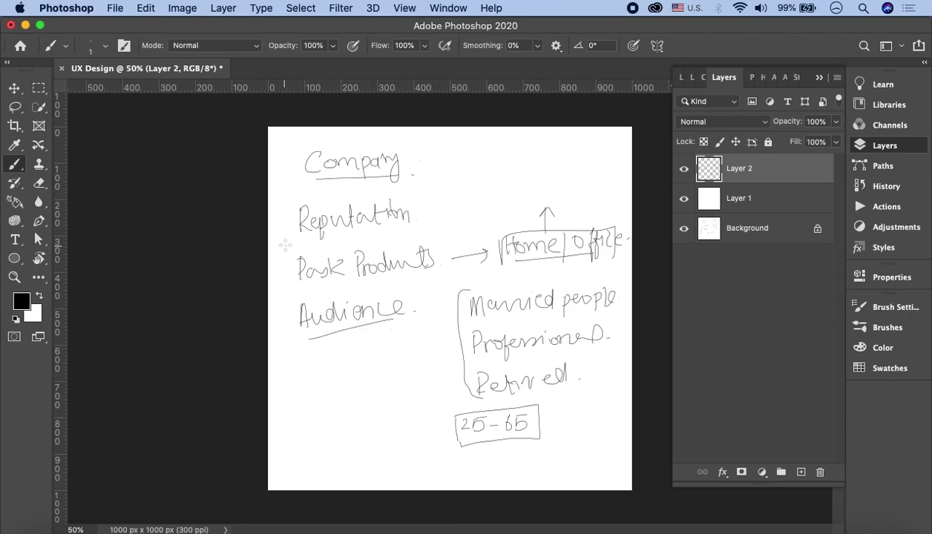
Arrow Reputation down to underlined Brand, note 'Smart Solution Provider (lowest price)', and add Layer 3.
{"action": "mouse_move", "coordinate": [289, 230]}
{"action": "left_mouse_down"}
{"action": "mouse_move", "coordinate": [314, 406]}
{"action": "mouse_move", "coordinate": [345, 386]}
{"action": "mouse_move", "coordinate": [364, 380]}
{"action": "mouse_move", "coordinate": [368, 389]}
{"action": "left_mouse_up"}
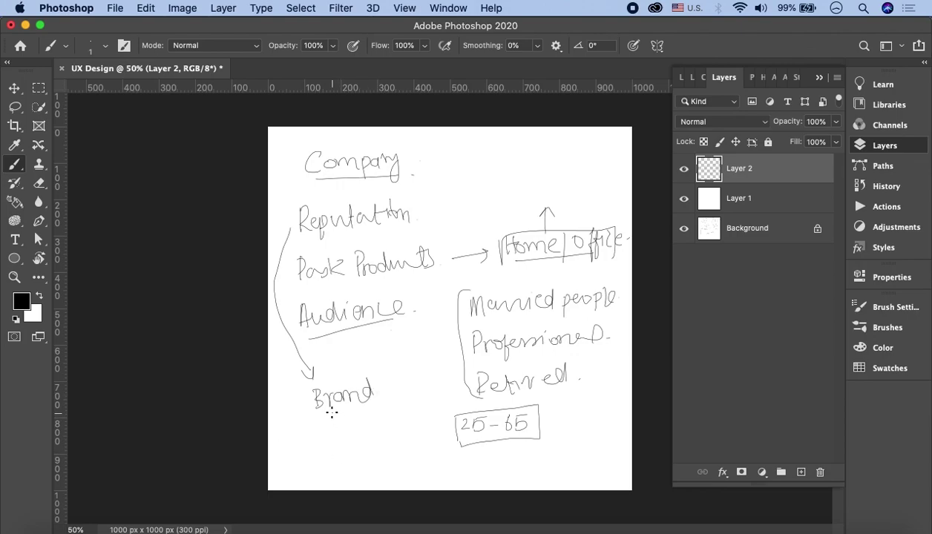
{"action": "left_click_drag", "start_coordinate": [328, 413], "coordinate": [368, 407]}
{"action": "mouse_move", "coordinate": [291, 429]}
{"action": "left_mouse_down"}
{"action": "mouse_move", "coordinate": [343, 442]}
{"action": "mouse_move", "coordinate": [345, 433]}
{"action": "mouse_move", "coordinate": [375, 440]}
{"action": "mouse_move", "coordinate": [377, 425]}
{"action": "mouse_move", "coordinate": [406, 437]}
{"action": "mouse_move", "coordinate": [435, 429]}
{"action": "left_mouse_up"}
{"action": "left_click_drag", "start_coordinate": [283, 468], "coordinate": [357, 463]}
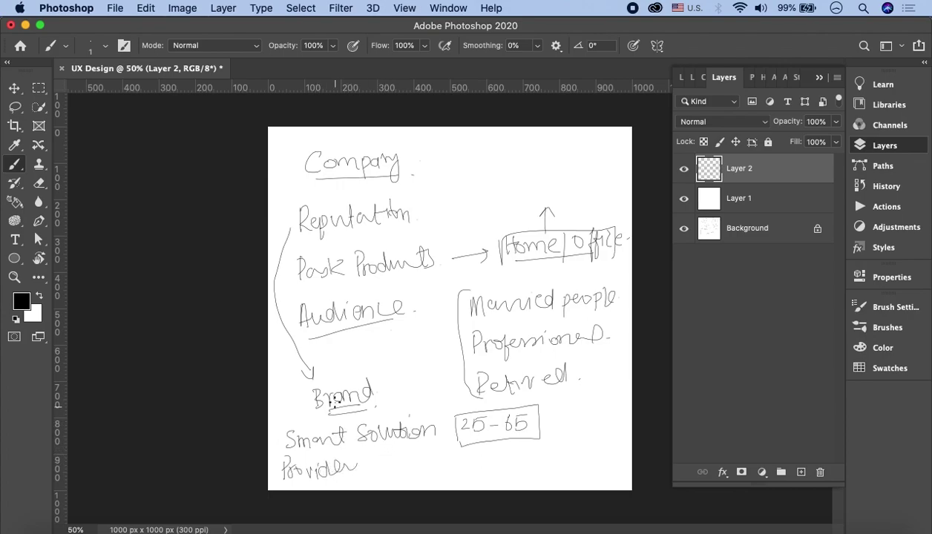
{"action": "left_click_drag", "start_coordinate": [297, 401], "coordinate": [297, 426]}
{"action": "mouse_move", "coordinate": [367, 465]}
{"action": "left_mouse_down"}
{"action": "mouse_move", "coordinate": [445, 472]}
{"action": "mouse_move", "coordinate": [442, 461]}
{"action": "mouse_move", "coordinate": [482, 468]}
{"action": "mouse_move", "coordinate": [497, 458]}
{"action": "mouse_move", "coordinate": [526, 475]}
{"action": "left_mouse_up"}
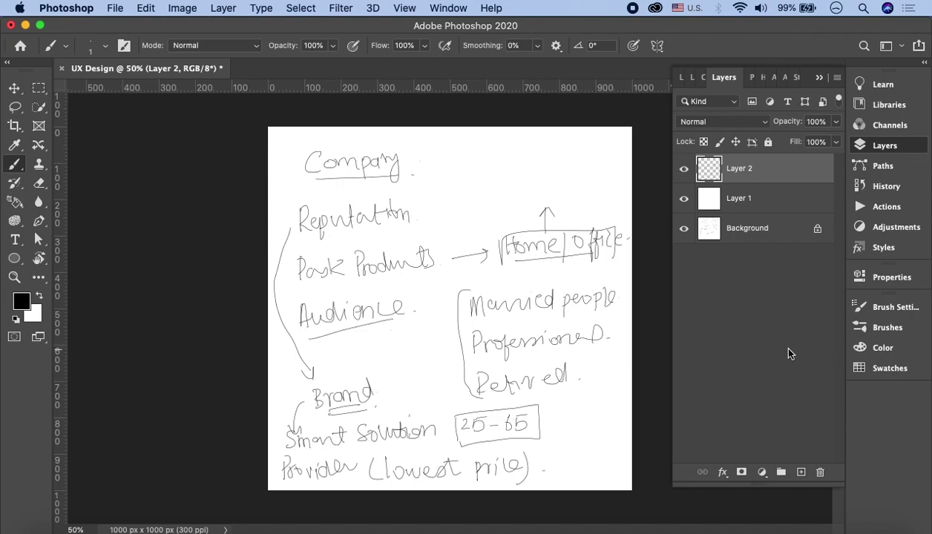
{"action": "left_click", "coordinate": [800, 471]}
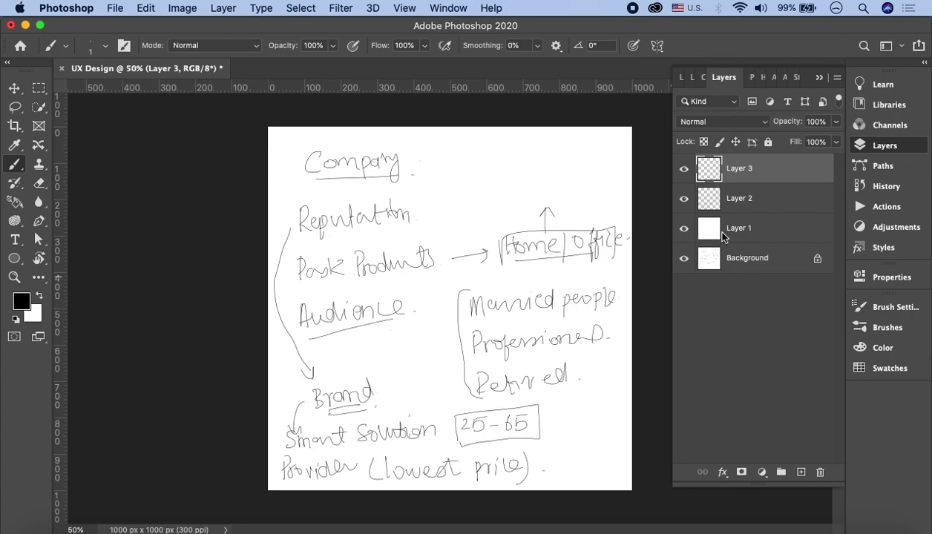
Hide the competitor sketch layer and write underlined Email with Visit below it.
{"action": "left_click", "coordinate": [683, 199]}
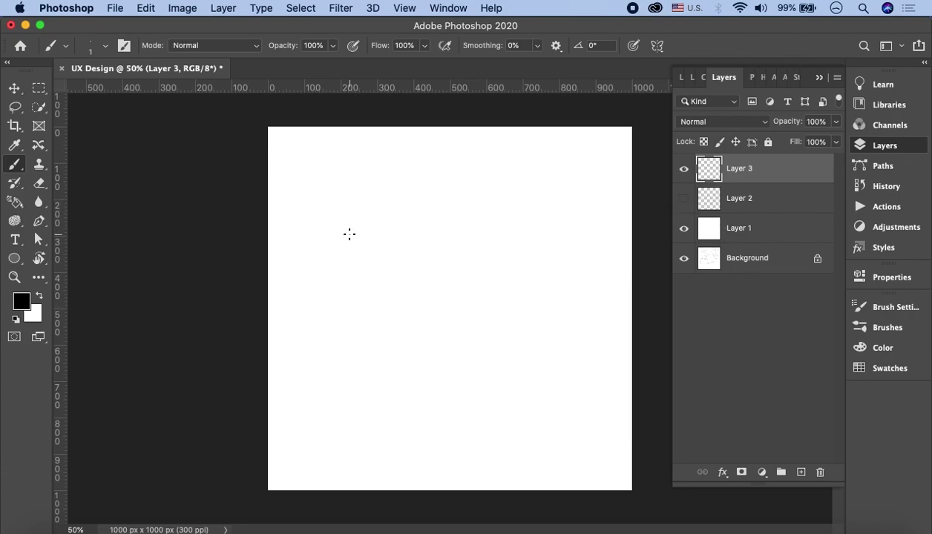
{"action": "mouse_move", "coordinate": [320, 150]}
{"action": "left_mouse_down"}
{"action": "mouse_move", "coordinate": [331, 173]}
{"action": "mouse_move", "coordinate": [344, 162]}
{"action": "mouse_move", "coordinate": [366, 171]}
{"action": "mouse_move", "coordinate": [386, 146]}
{"action": "left_mouse_up"}
{"action": "left_click_drag", "start_coordinate": [324, 182], "coordinate": [377, 181]}
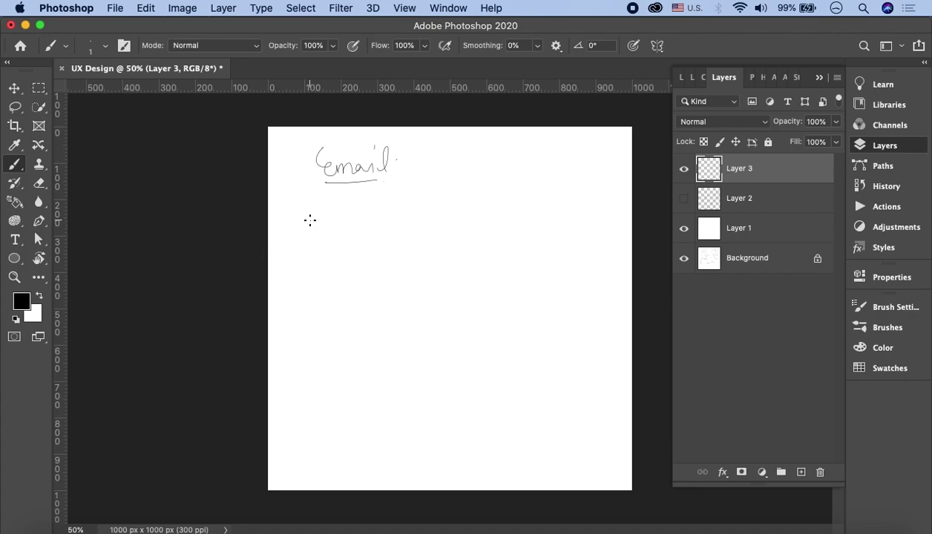
{"action": "mouse_move", "coordinate": [308, 210]}
{"action": "left_mouse_down"}
{"action": "mouse_move", "coordinate": [323, 234]}
{"action": "mouse_move", "coordinate": [323, 216]}
{"action": "mouse_move", "coordinate": [336, 221]}
{"action": "mouse_move", "coordinate": [340, 204]}
{"action": "mouse_move", "coordinate": [343, 231]}
{"action": "left_mouse_up"}
{"action": "left_click_drag", "start_coordinate": [338, 215], "coordinate": [356, 214]}
Draw an arrow from Visit to Professional and Casual, then double-underline Visit.
{"action": "left_click_drag", "start_coordinate": [374, 222], "coordinate": [428, 223]}
{"action": "mouse_move", "coordinate": [477, 194]}
{"action": "left_mouse_down"}
{"action": "mouse_move", "coordinate": [479, 219]}
{"action": "mouse_move", "coordinate": [501, 197]}
{"action": "mouse_move", "coordinate": [511, 231]}
{"action": "mouse_move", "coordinate": [516, 213]}
{"action": "mouse_move", "coordinate": [543, 205]}
{"action": "mouse_move", "coordinate": [551, 213]}
{"action": "mouse_move", "coordinate": [590, 189]}
{"action": "left_mouse_up"}
{"action": "mouse_move", "coordinate": [475, 239]}
{"action": "left_mouse_down"}
{"action": "mouse_move", "coordinate": [499, 257]}
{"action": "mouse_move", "coordinate": [525, 247]}
{"action": "mouse_move", "coordinate": [548, 254]}
{"action": "left_mouse_up"}
{"action": "left_click", "coordinate": [553, 253]}
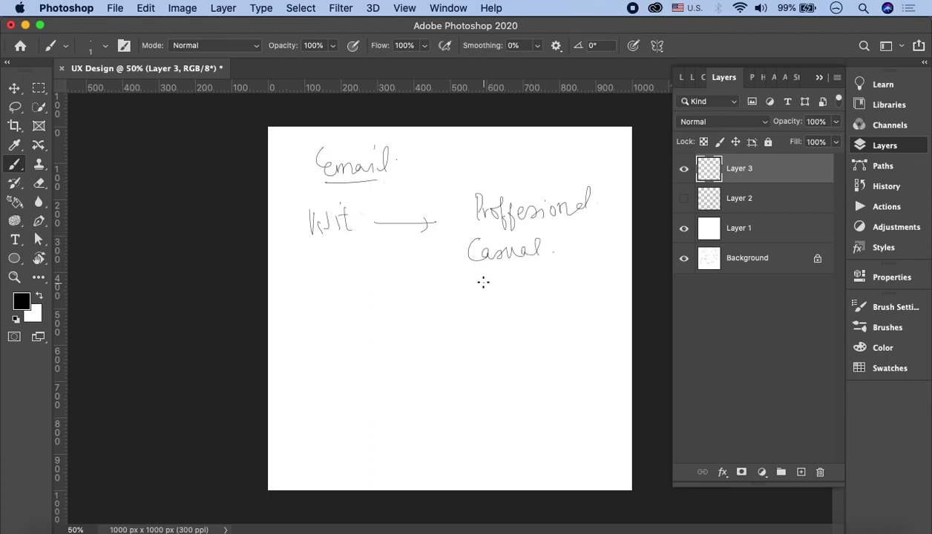
{"action": "left_click_drag", "start_coordinate": [315, 243], "coordinate": [343, 247]}
Write double-underlined Culture above Professional, box Casual and draw an arrow down-left from it.
{"action": "left_click_drag", "start_coordinate": [476, 143], "coordinate": [549, 171]}
{"action": "left_click_drag", "start_coordinate": [474, 173], "coordinate": [526, 181]}
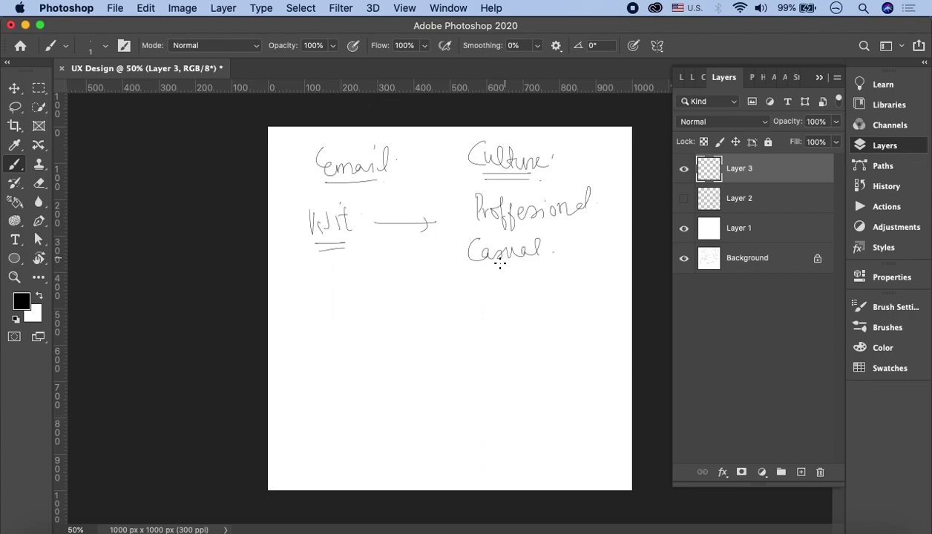
{"action": "mouse_move", "coordinate": [464, 235]}
{"action": "left_mouse_down"}
{"action": "mouse_move", "coordinate": [526, 229]}
{"action": "mouse_move", "coordinate": [462, 241]}
{"action": "mouse_move", "coordinate": [470, 284]}
{"action": "mouse_move", "coordinate": [541, 273]}
{"action": "mouse_move", "coordinate": [546, 230]}
{"action": "left_mouse_up"}
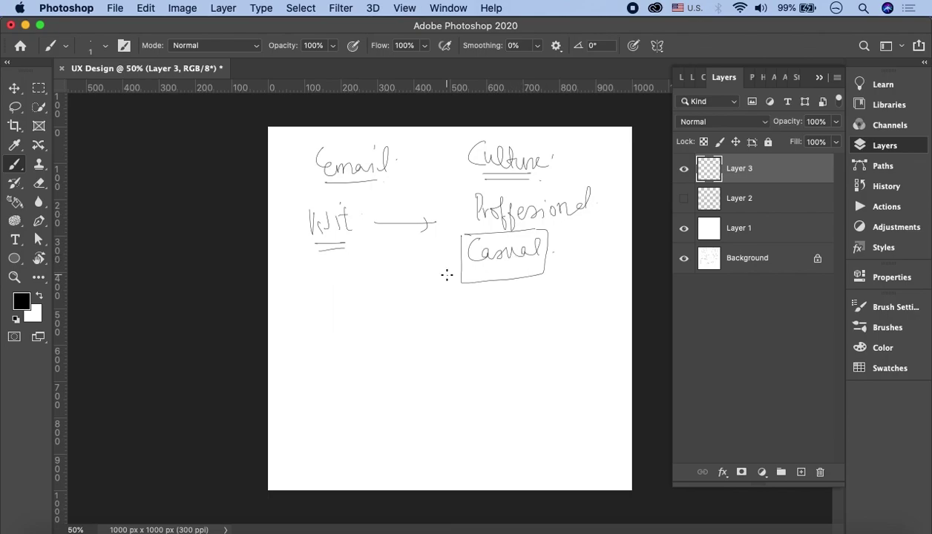
{"action": "left_click_drag", "start_coordinate": [460, 274], "coordinate": [429, 281]}
Write Solutions with a double underline and a box, then bring Chrome to the front.
{"action": "mouse_move", "coordinate": [413, 294]}
{"action": "left_mouse_down"}
{"action": "mouse_move", "coordinate": [425, 318]}
{"action": "mouse_move", "coordinate": [463, 313]}
{"action": "left_mouse_up"}
{"action": "left_click_drag", "start_coordinate": [377, 324], "coordinate": [428, 322]}
{"action": "left_click_drag", "start_coordinate": [391, 332], "coordinate": [428, 331]}
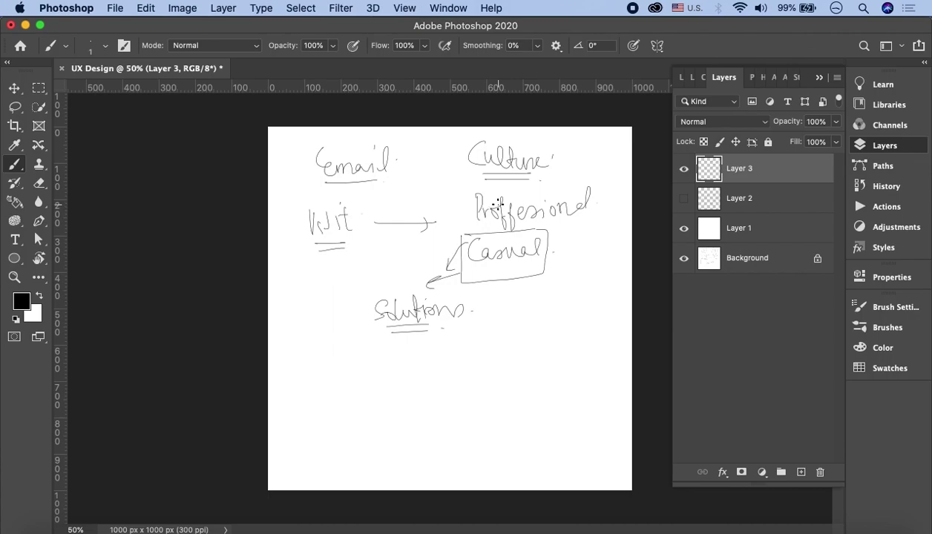
{"action": "mouse_move", "coordinate": [369, 301]}
{"action": "left_mouse_down"}
{"action": "mouse_move", "coordinate": [371, 330]}
{"action": "mouse_move", "coordinate": [383, 291]}
{"action": "mouse_move", "coordinate": [463, 282]}
{"action": "mouse_move", "coordinate": [469, 331]}
{"action": "mouse_move", "coordinate": [378, 342]}
{"action": "left_mouse_up"}
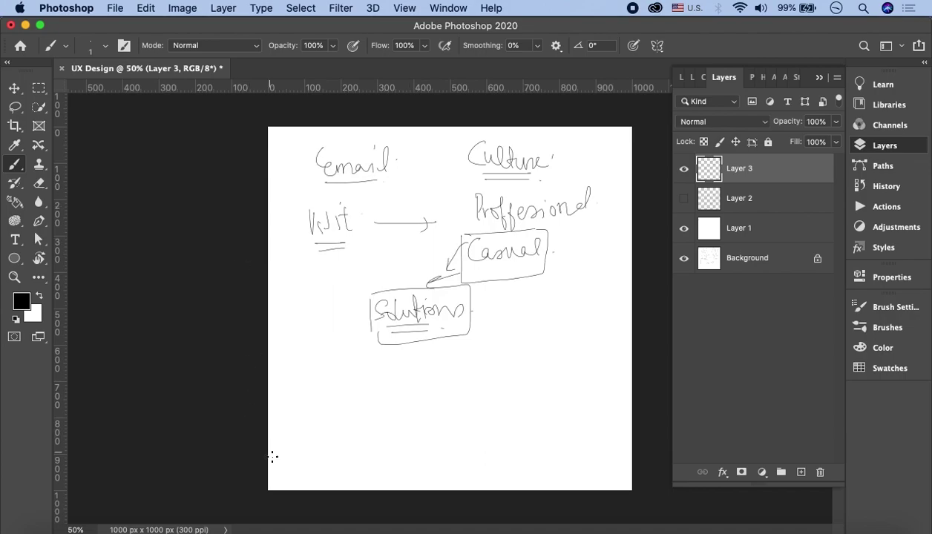
{"action": "left_click", "coordinate": [304, 529]}
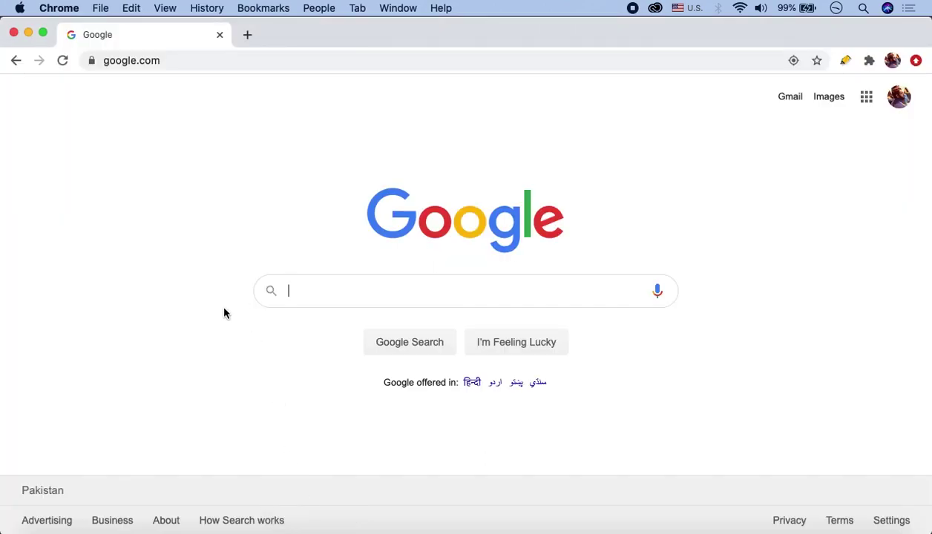
Search Google for 'smart door bells' and open the PCMag result in a new tab.
{"action": "left_click", "coordinate": [346, 289]}
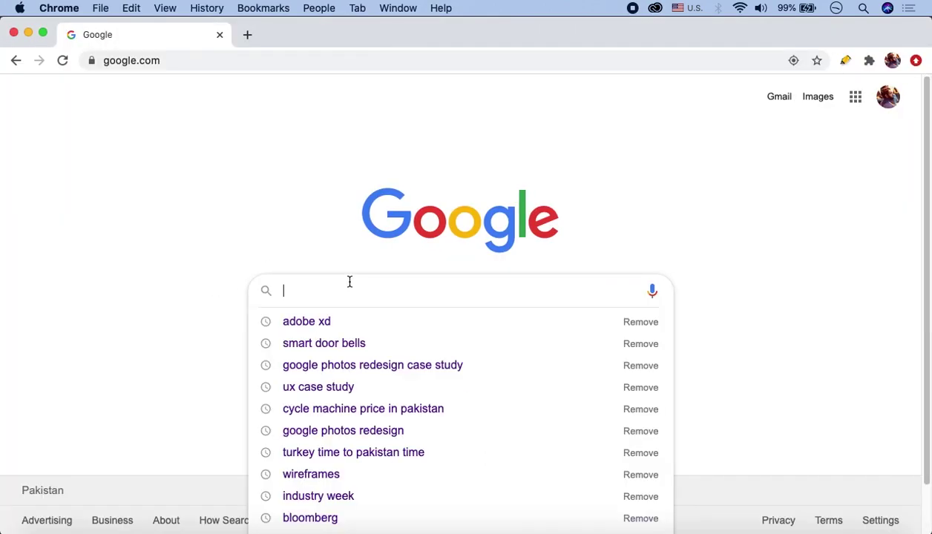
{"action": "type", "text": "smart "}
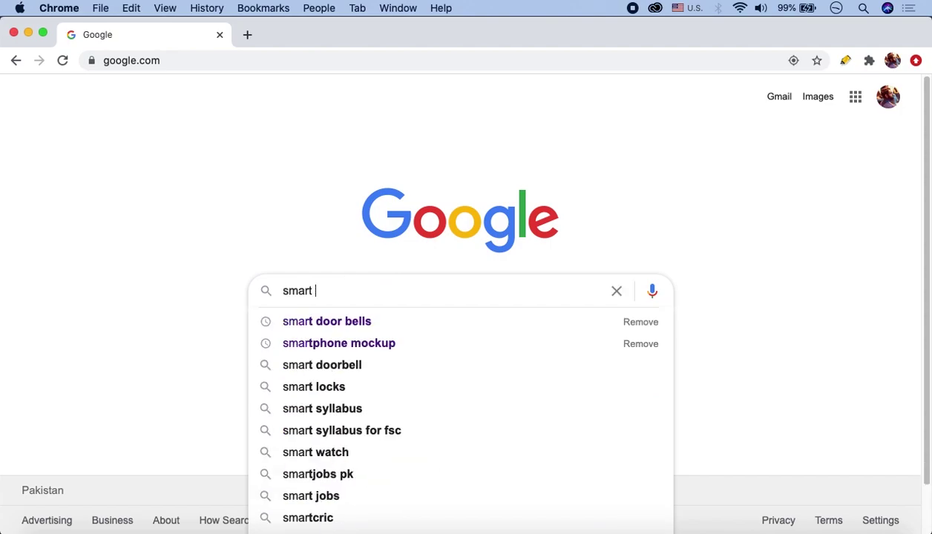
{"action": "type", "text": "doo"}
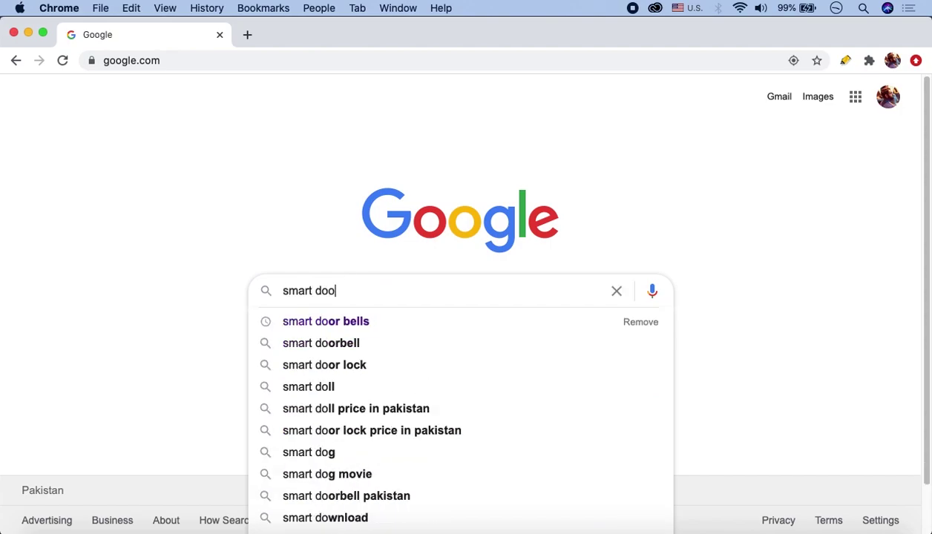
{"action": "type", "text": "r bells"}
{"action": "key", "text": "Return"}
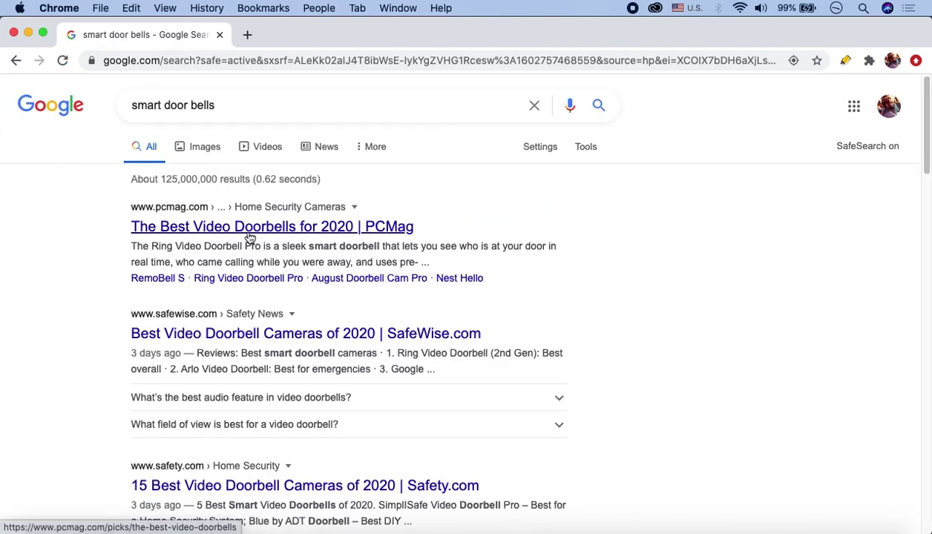
{"action": "left_click", "coordinate": [250, 236], "text": "super"}
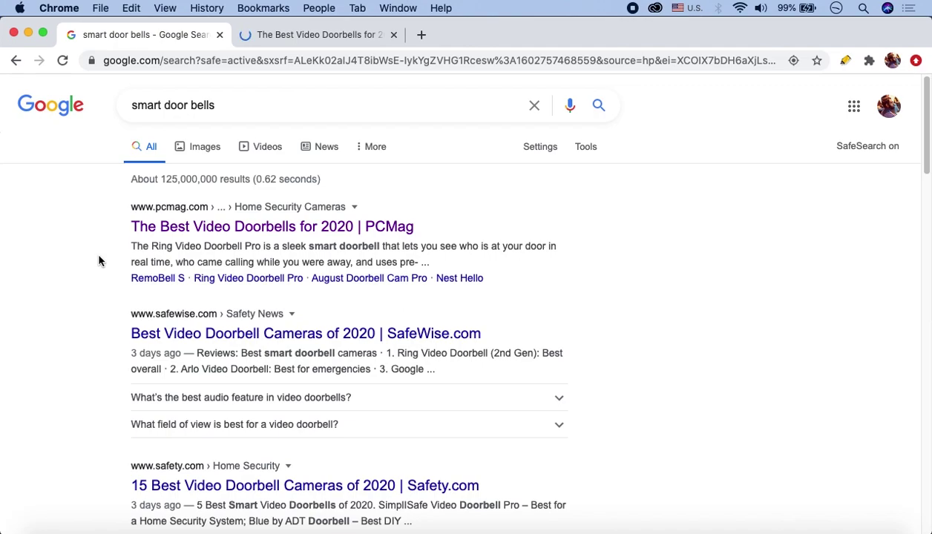
In the PCMag doorbell article, dismiss the popups and copy the 'Wireless Video Doorbell' heading words.
{"action": "left_click", "coordinate": [288, 37]}
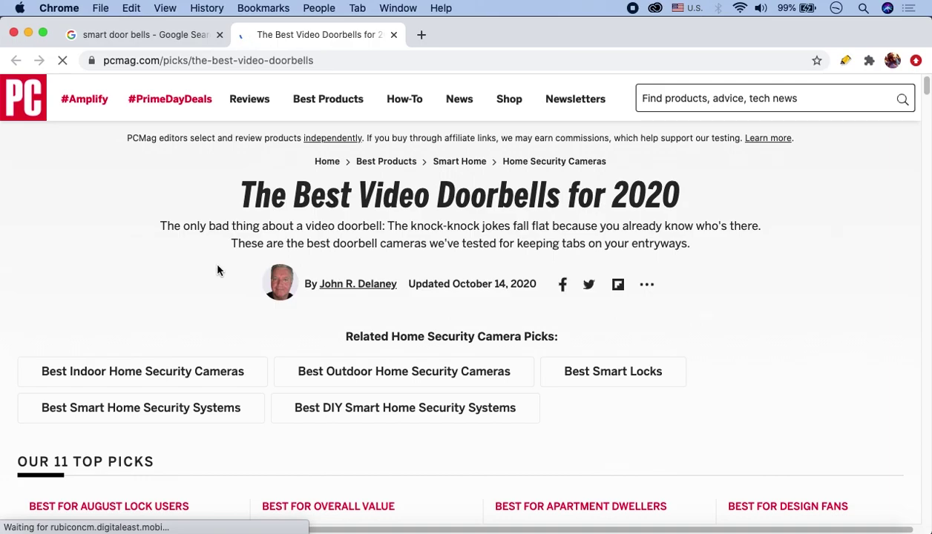
{"action": "scroll", "coordinate": [384, 305], "scroll_direction": "down", "scroll_amount": 5}
{"action": "scroll", "coordinate": [490, 260], "scroll_direction": "down", "scroll_amount": 10}
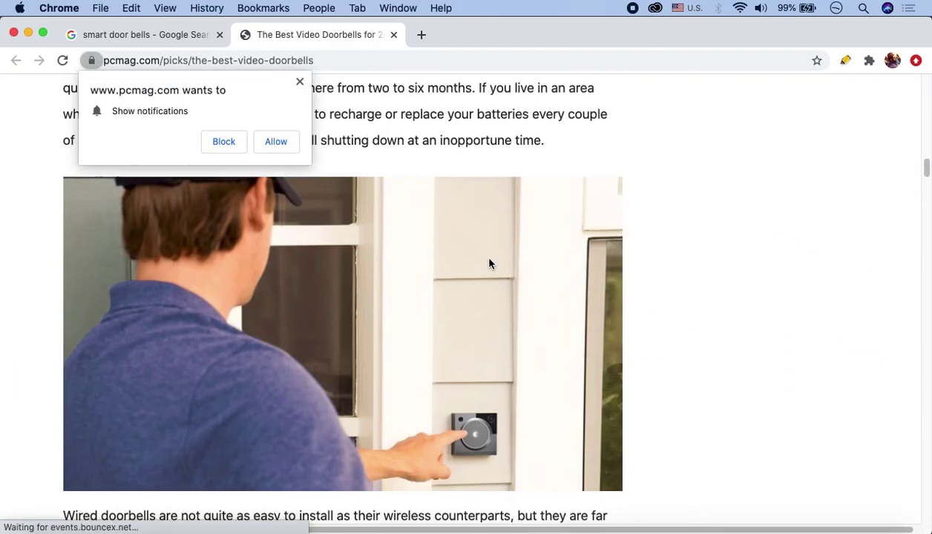
{"action": "left_click", "coordinate": [686, 131]}
{"action": "left_click", "coordinate": [299, 82]}
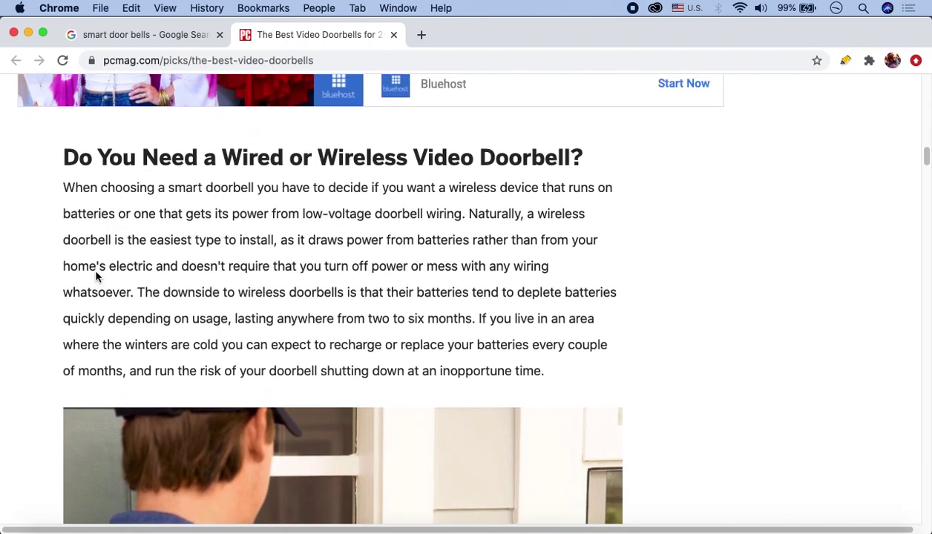
{"action": "left_click_drag", "start_coordinate": [321, 173], "coordinate": [574, 167]}
{"action": "key", "text": "super+c"}
Add a 'Wireless Video Doorbell' text note and copy PCMag's no-wiring sentence for it.
{"action": "left_click", "coordinate": [340, 528]}
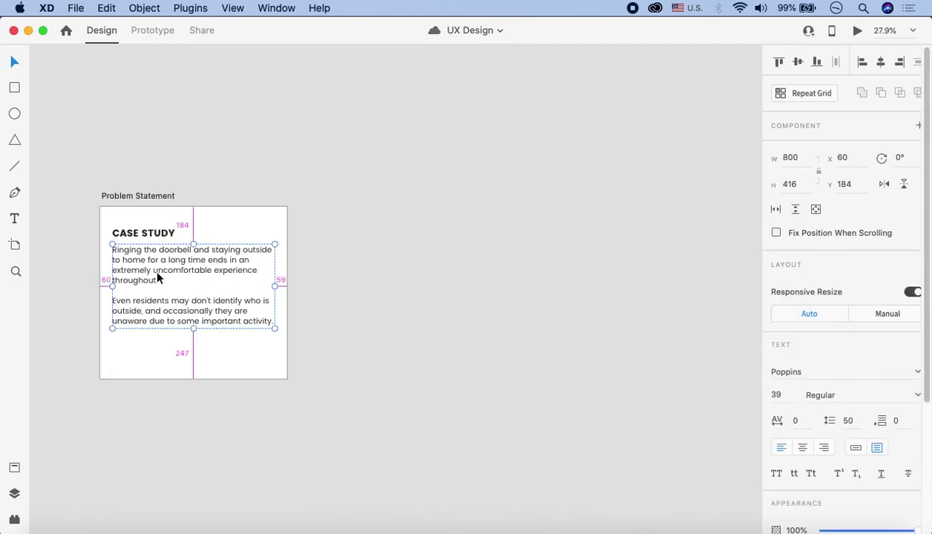
{"action": "key", "text": "super+v"}
{"action": "key", "text": "Escape"}
{"action": "left_click", "coordinate": [360, 527]}
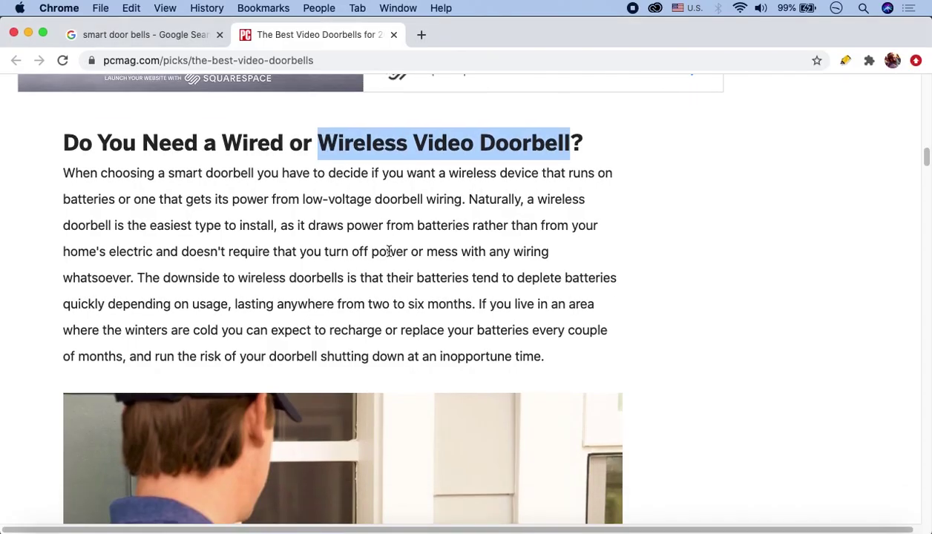
{"action": "left_click_drag", "start_coordinate": [181, 251], "coordinate": [135, 277]}
{"action": "key", "text": "super+c"}
{"action": "left_click", "coordinate": [340, 528]}
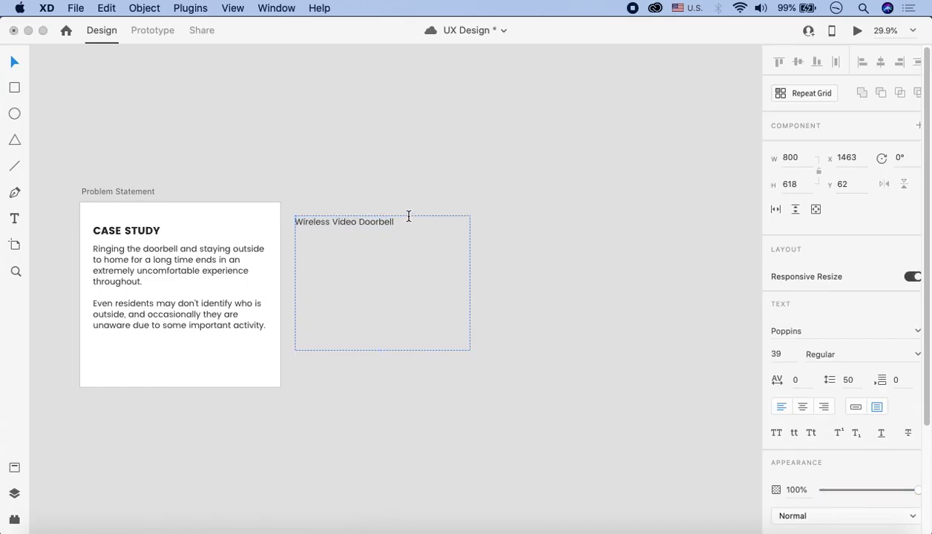
Open the Ring Peephole Cam deal from the PCMag article's deals list.
{"action": "left_click", "coordinate": [360, 528]}
{"action": "scroll", "coordinate": [354, 360], "scroll_direction": "down", "scroll_amount": 10}
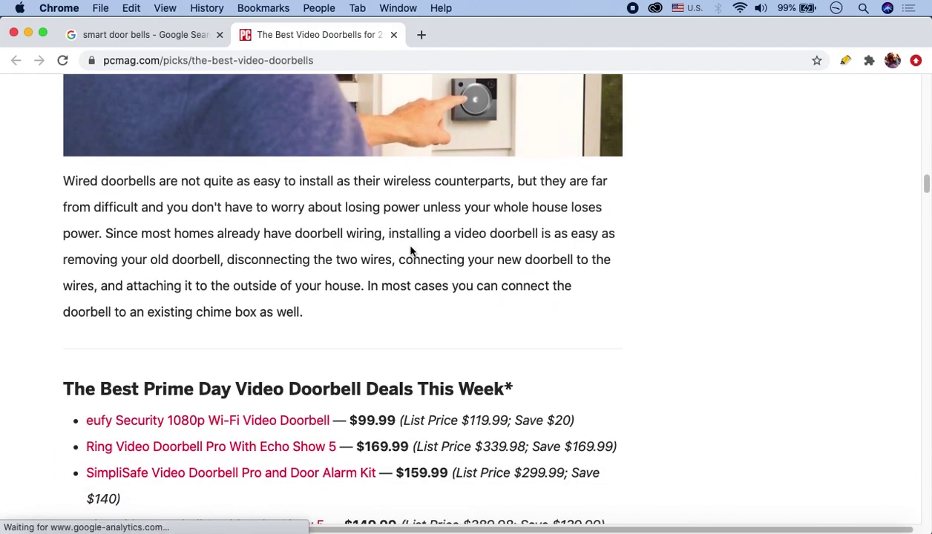
{"action": "scroll", "coordinate": [408, 252], "scroll_direction": "down", "scroll_amount": 5}
{"action": "scroll", "coordinate": [419, 245], "scroll_direction": "down", "scroll_amount": 3}
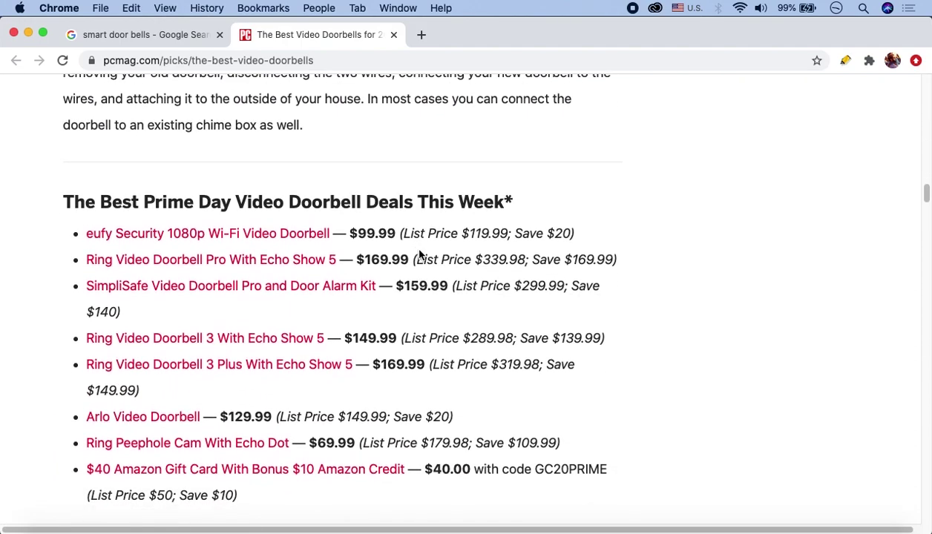
{"action": "left_click", "coordinate": [245, 403]}
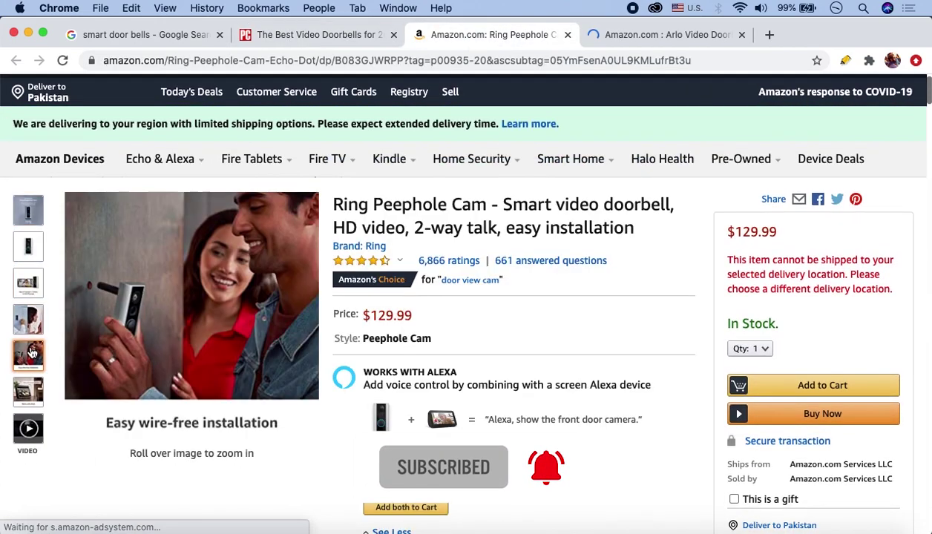
Mute the product video and drag the 'See and speak to visitors' image onto the XD canvas.
{"action": "left_click", "coordinate": [28, 428]}
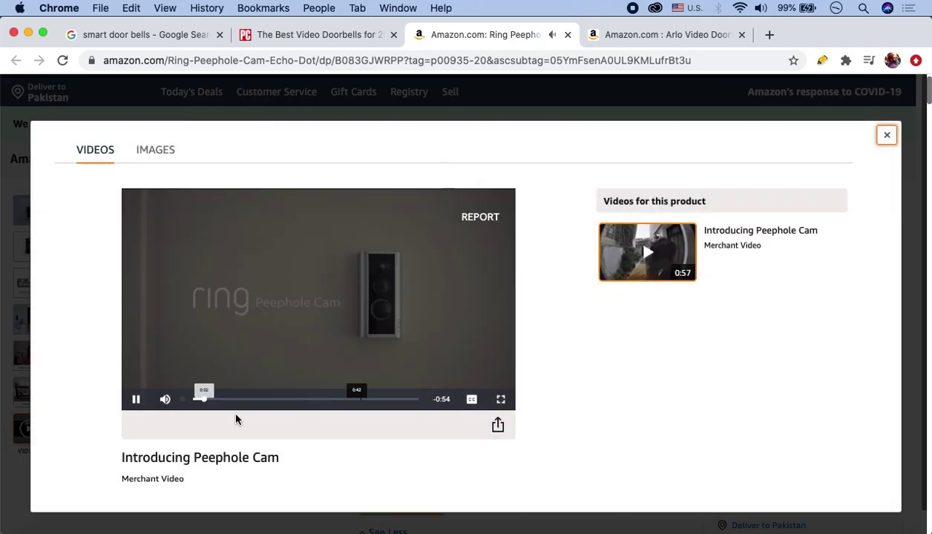
{"action": "left_click", "coordinate": [164, 399]}
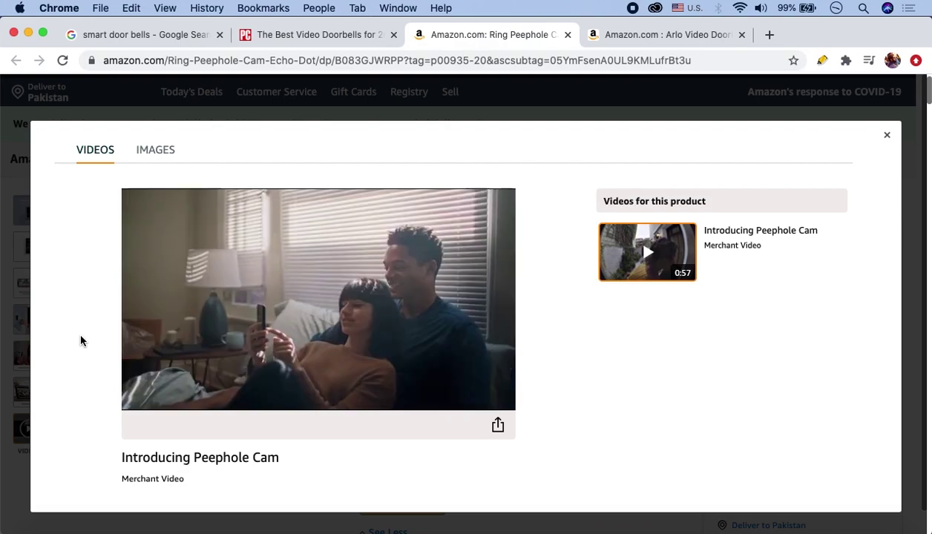
{"action": "left_click", "coordinate": [155, 149]}
{"action": "left_click", "coordinate": [678, 333]}
{"action": "left_click", "coordinate": [729, 333]}
{"action": "left_click", "coordinate": [828, 283]}
{"action": "left_click", "coordinate": [779, 283]}
{"action": "left_click_drag", "start_coordinate": [346, 326], "coordinate": [405, 268]}
Paste the Peephole Cam installation bullet as a new XD text box below the image.
{"action": "left_click", "coordinate": [306, 525]}
{"action": "key", "text": "Escape"}
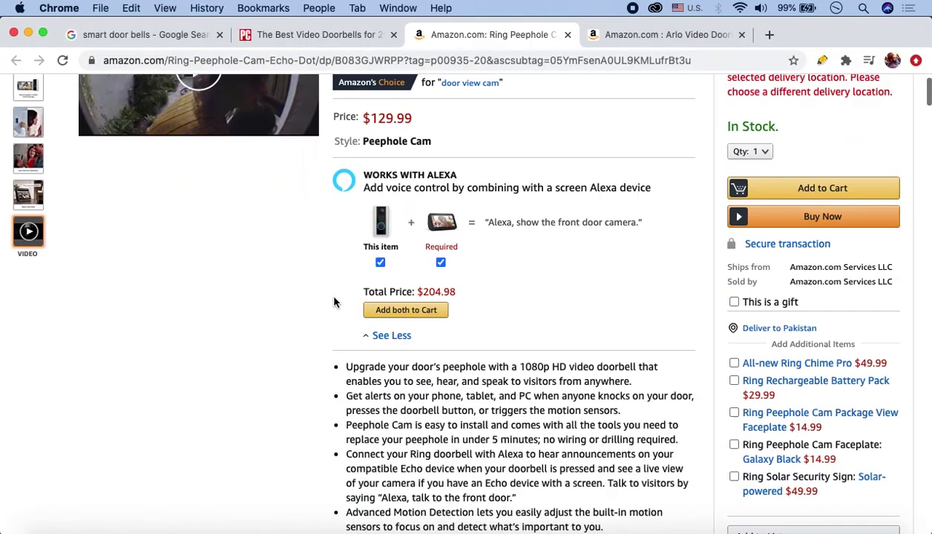
{"action": "scroll", "coordinate": [514, 212], "scroll_direction": "down", "scroll_amount": 5}
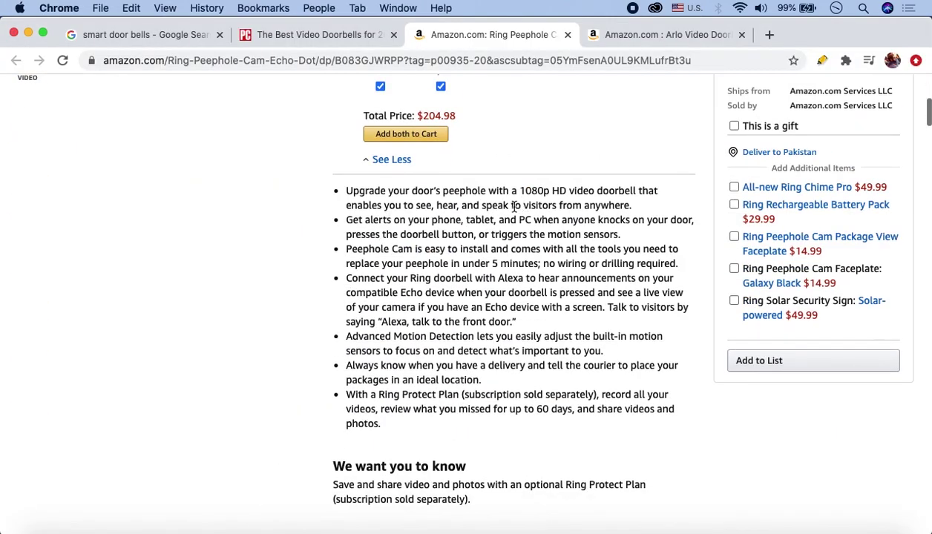
{"action": "scroll", "coordinate": [513, 207], "scroll_direction": "down", "scroll_amount": 1}
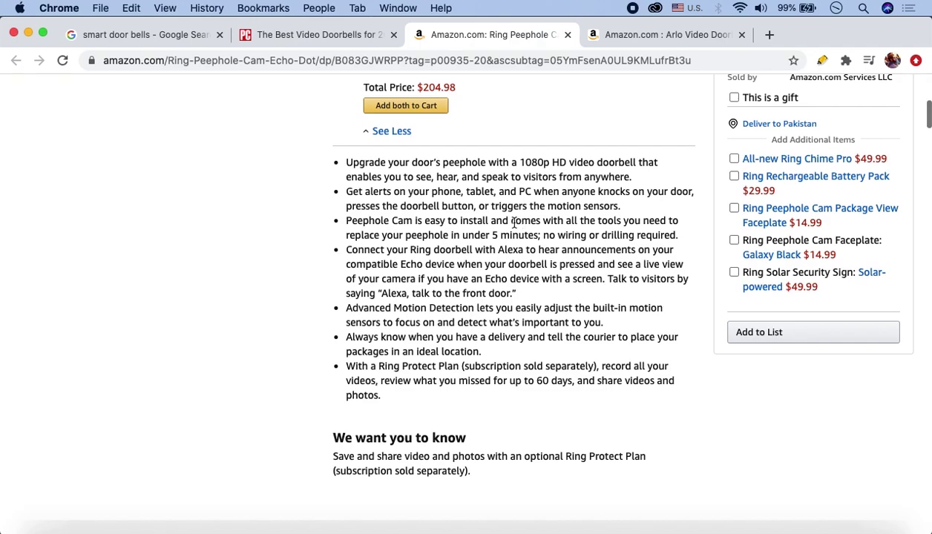
{"action": "left_click_drag", "start_coordinate": [345, 221], "coordinate": [670, 235]}
{"action": "left_click", "coordinate": [306, 526]}
{"action": "key", "text": "super+v"}
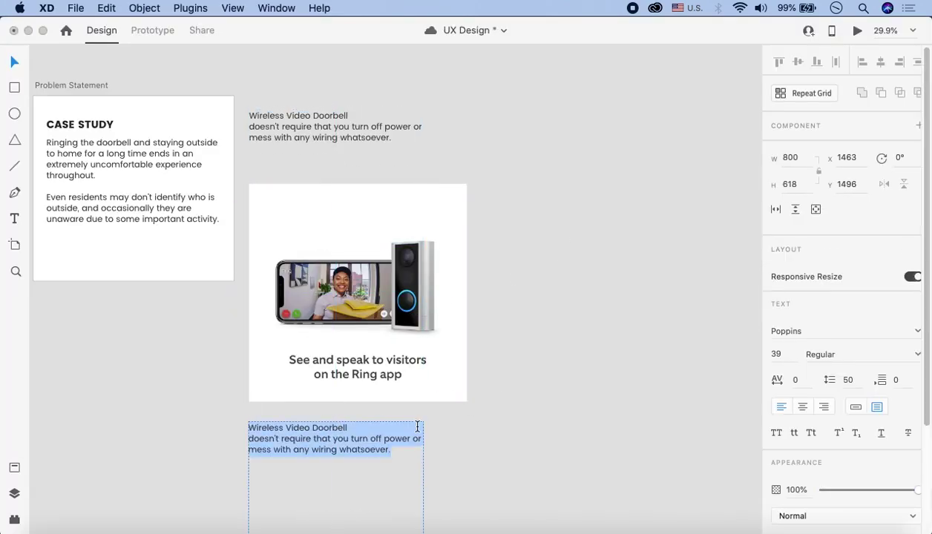
{"action": "key", "text": "super+Tab"}
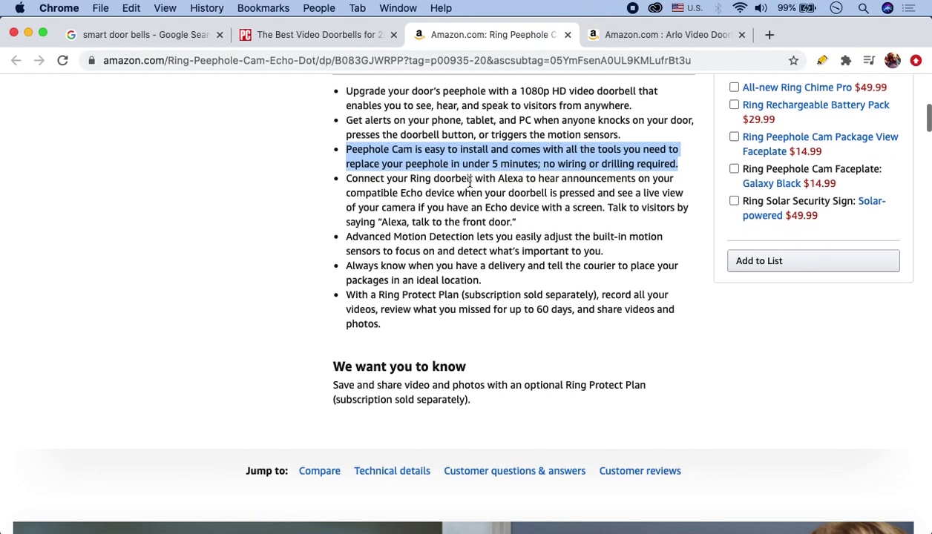
Copy the Alexa announcements feature text from the Ring Peephole Cam page.
{"action": "double_click", "coordinate": [510, 179]}
{"action": "left_click_drag", "start_coordinate": [346, 179], "coordinate": [587, 194]}
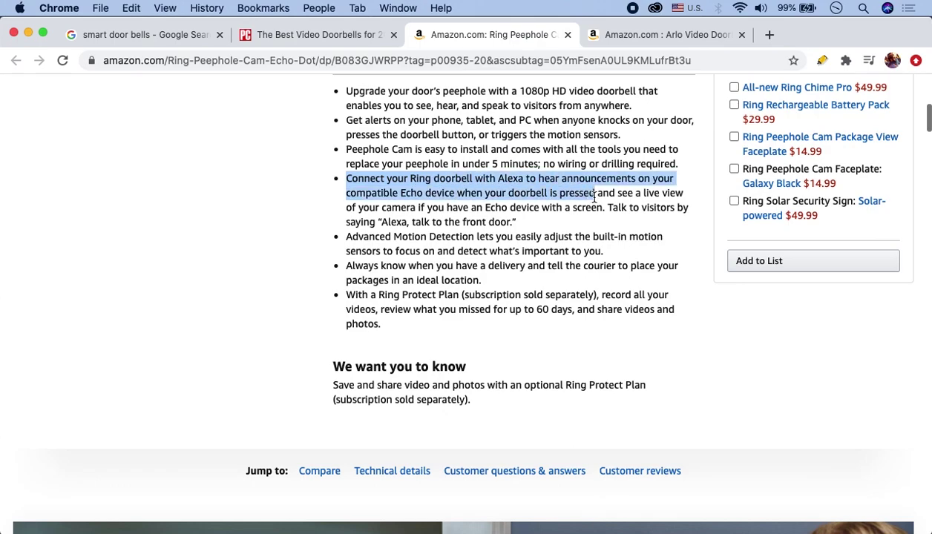
{"action": "left_click", "coordinate": [342, 527]}
{"action": "key", "text": "super+Tab"}
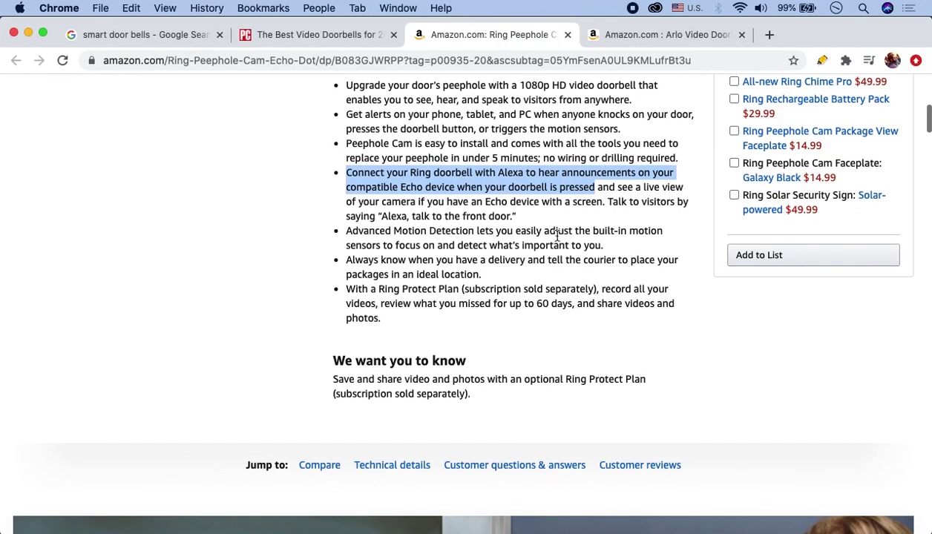
Add the Advanced Motion Detection bullet as a note and duplicate that note box.
{"action": "left_click_drag", "start_coordinate": [354, 236], "coordinate": [601, 249]}
{"action": "key", "text": "super+Tab"}
{"action": "left_click", "coordinate": [479, 366]}
{"action": "scroll", "coordinate": [547, 259], "scroll_direction": "down", "scroll_amount": 3}
{"action": "key", "text": "super+d"}
{"action": "key", "text": "super+Tab"}
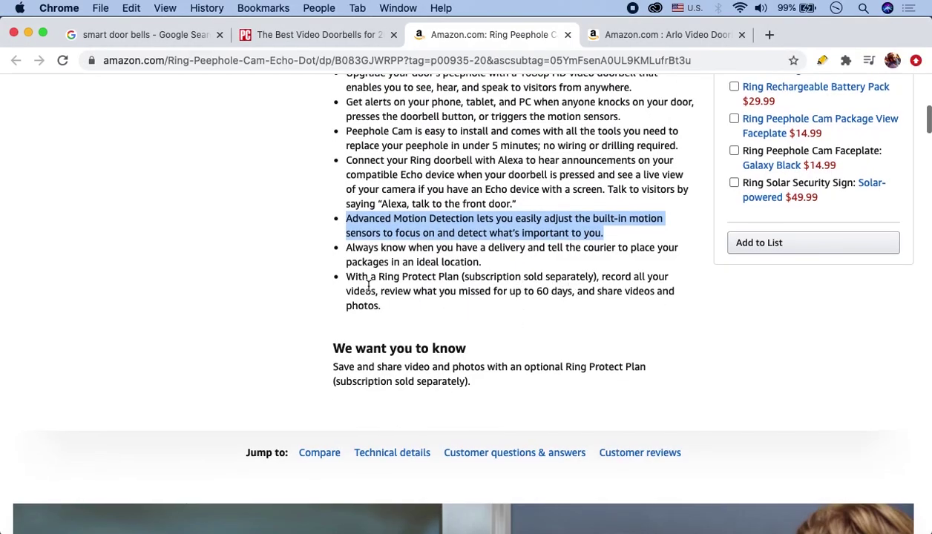
Put the Ring Protect Plan sentence into the duplicate note and close the Ring tab.
{"action": "left_click_drag", "start_coordinate": [346, 279], "coordinate": [574, 293]}
{"action": "key", "text": "super+Tab"}
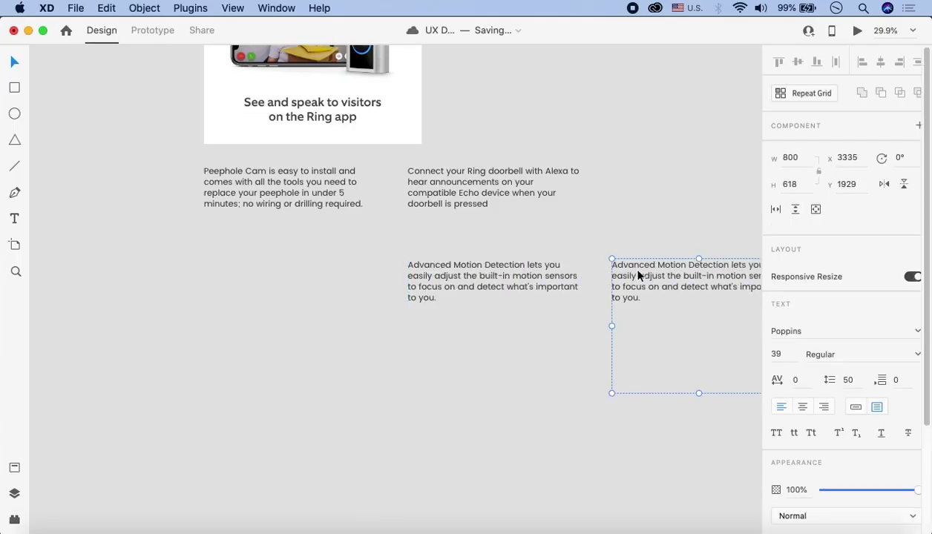
{"action": "key", "text": "super+v"}
{"action": "key", "text": "super+Tab"}
{"action": "scroll", "coordinate": [393, 215], "scroll_direction": "up", "scroll_amount": 15}
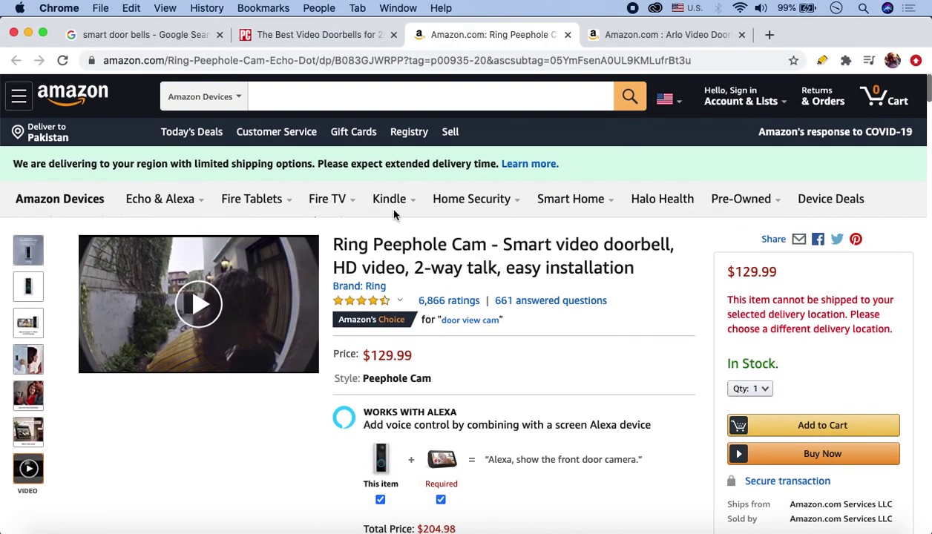
{"action": "key", "text": "super+w"}
Add Arlo's 180-degree viewing angle phrase as a canvas note.
{"action": "scroll", "coordinate": [509, 283], "scroll_direction": "down", "scroll_amount": 10}
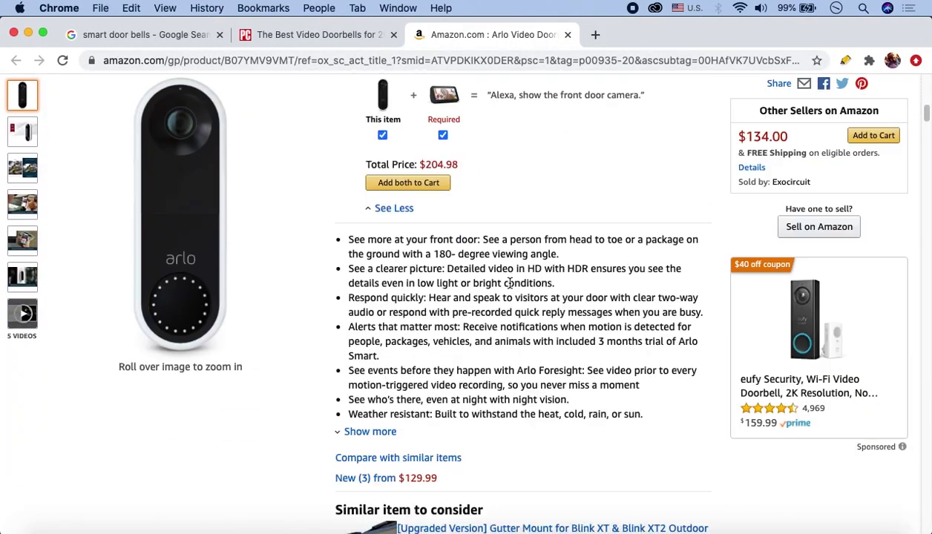
{"action": "left_click_drag", "start_coordinate": [434, 254], "coordinate": [559, 253]}
{"action": "left_click", "coordinate": [340, 528]}
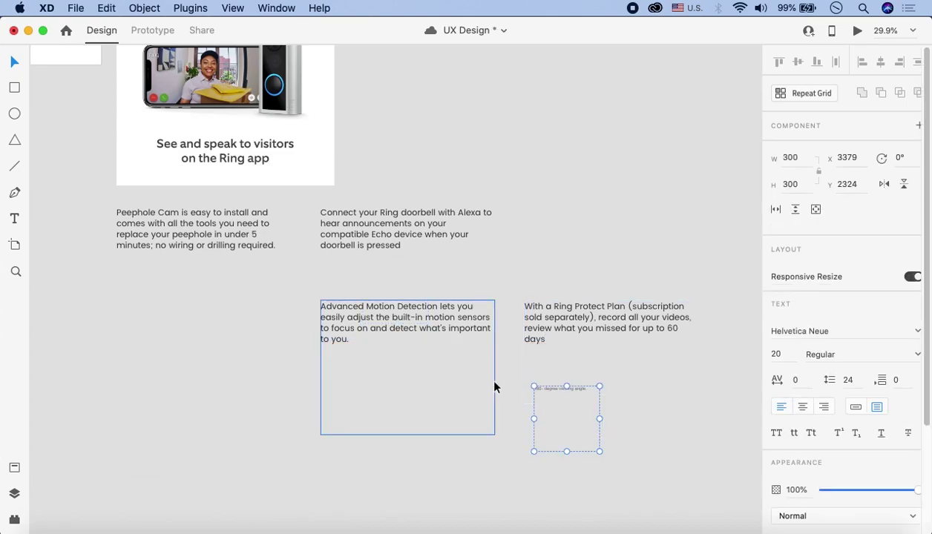
{"action": "left_click_drag", "start_coordinate": [560, 320], "coordinate": [599, 320]}
{"action": "key", "text": "super+v"}
{"action": "key", "text": "super+Tab"}
Paste Arlo's 'Alerts that matter most' bullet as a canvas note.
{"action": "scroll", "coordinate": [471, 310], "scroll_direction": "down", "scroll_amount": 1}
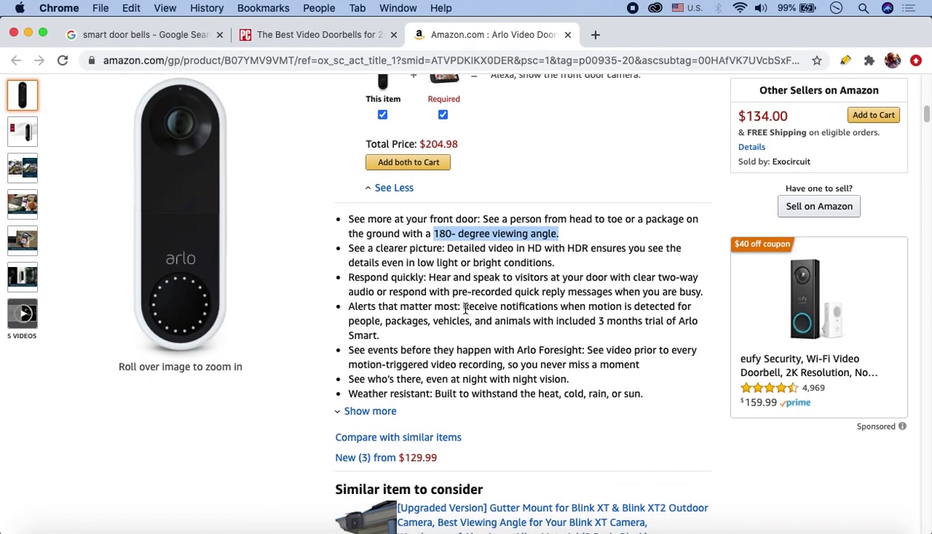
{"action": "scroll", "coordinate": [466, 310], "scroll_direction": "down", "scroll_amount": 1}
{"action": "left_click_drag", "start_coordinate": [380, 291], "coordinate": [348, 260]}
{"action": "key", "text": "super+c"}
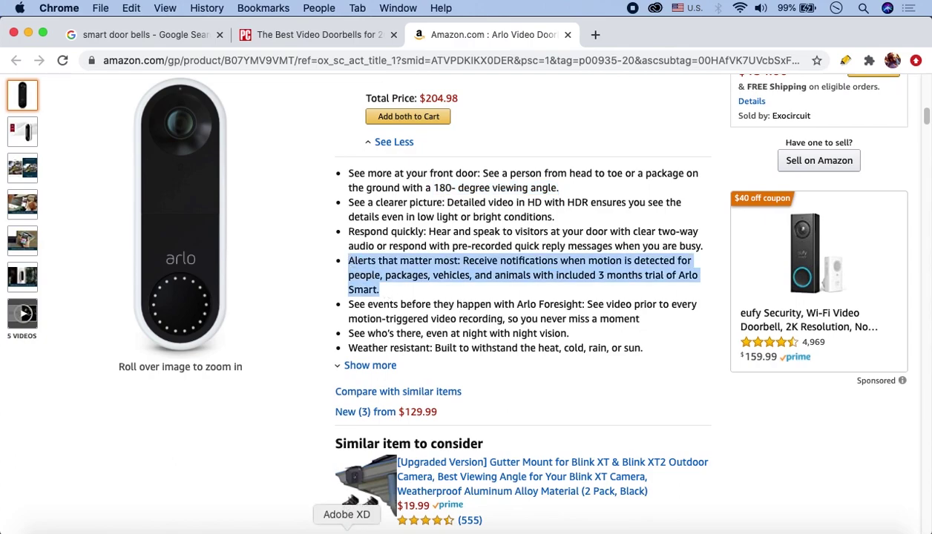
{"action": "left_click", "coordinate": [354, 523]}
{"action": "key", "text": "super+v"}
{"action": "scroll", "coordinate": [440, 324], "scroll_direction": "up", "scroll_amount": 3}
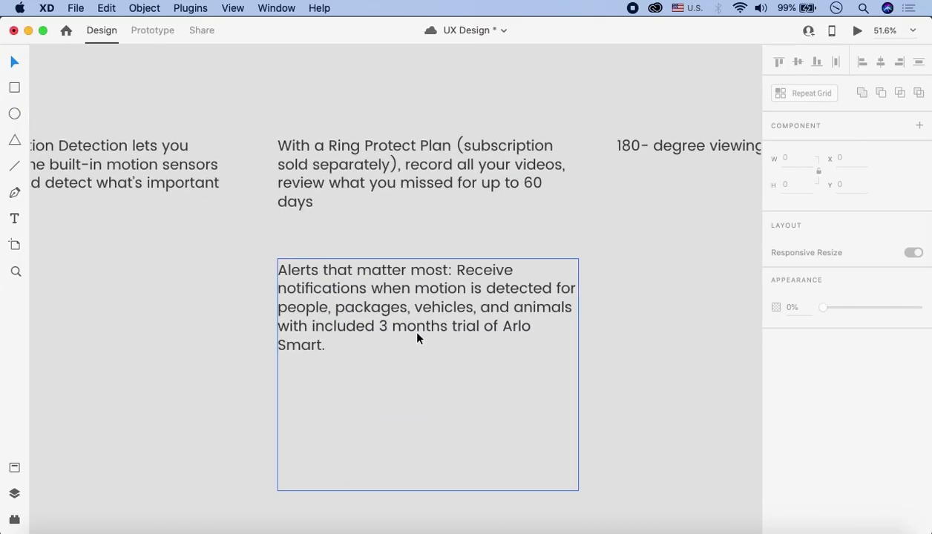
Add Arlo's 'Weather resistant' label in a duplicated note.
{"action": "key", "text": "super+Tab"}
{"action": "scroll", "coordinate": [475, 319], "scroll_direction": "down", "scroll_amount": 2}
{"action": "left_click_drag", "start_coordinate": [348, 259], "coordinate": [430, 262]}
{"action": "key", "text": "super+c"}
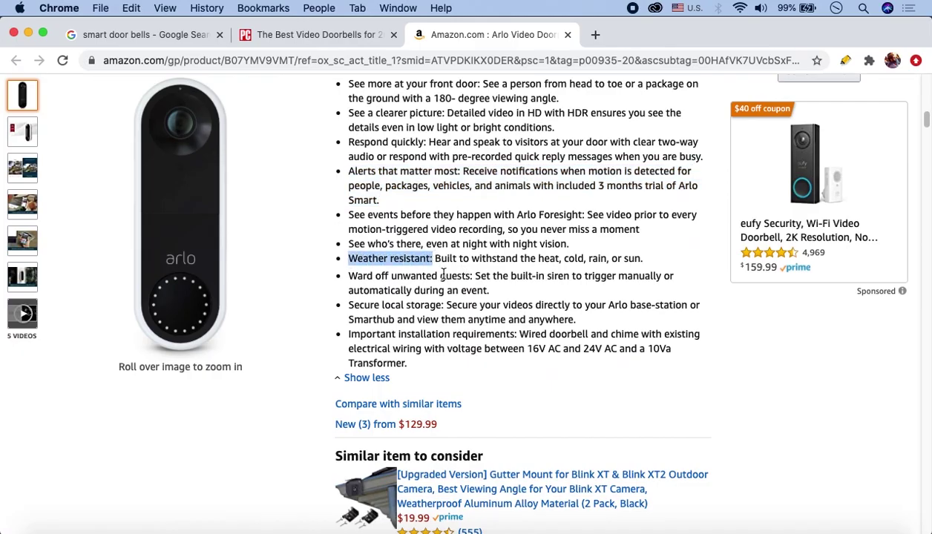
{"action": "key", "text": "super+Tab"}
{"action": "key", "text": "super+v"}
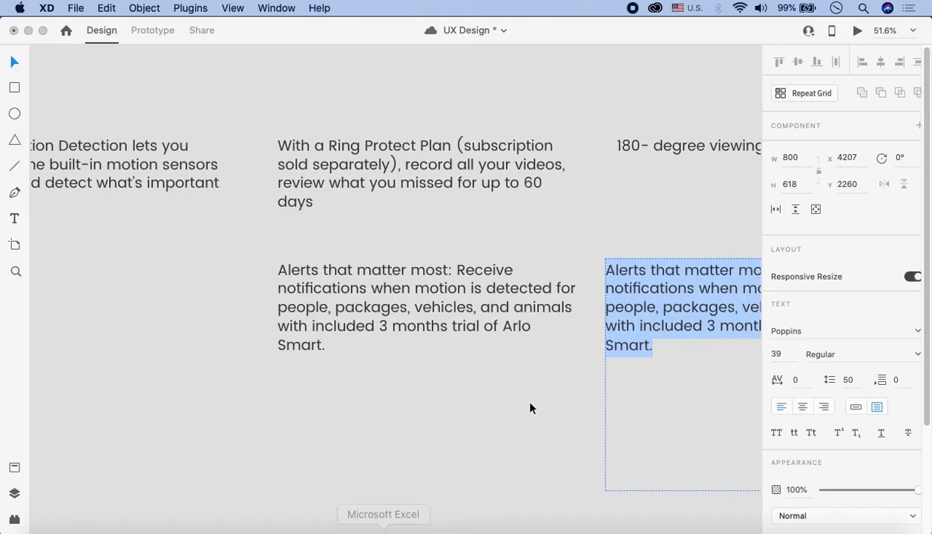
Add Arlo's Secure local storage bullet as a new note and close the Arlo page.
{"action": "left_click", "coordinate": [307, 524]}
{"action": "scroll", "coordinate": [379, 332], "scroll_direction": "down", "scroll_amount": 2}
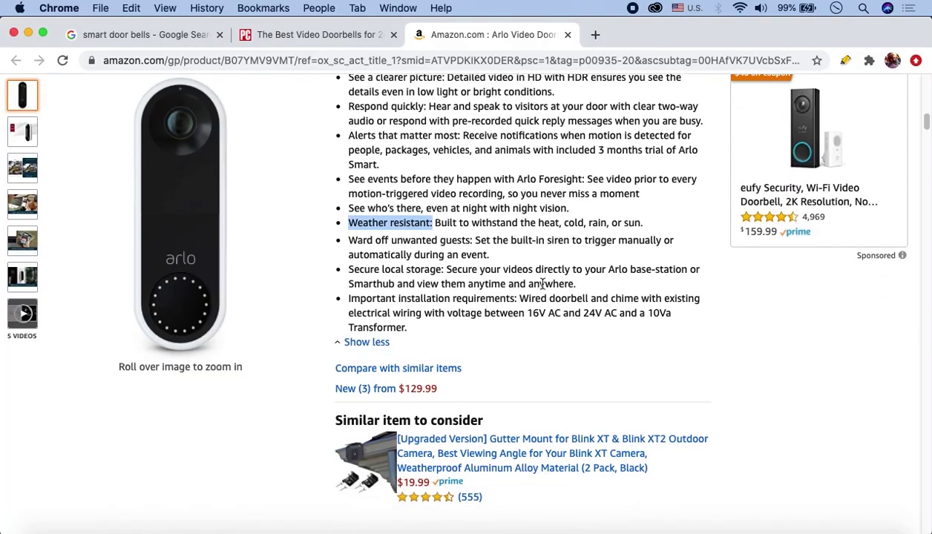
{"action": "left_click_drag", "start_coordinate": [577, 284], "coordinate": [356, 270]}
{"action": "key", "text": "super+c"}
{"action": "left_click", "coordinate": [340, 519]}
{"action": "scroll", "coordinate": [385, 394], "scroll_direction": "down", "scroll_amount": 3}
{"action": "left_click", "coordinate": [467, 271]}
{"action": "key", "text": "super+v"}
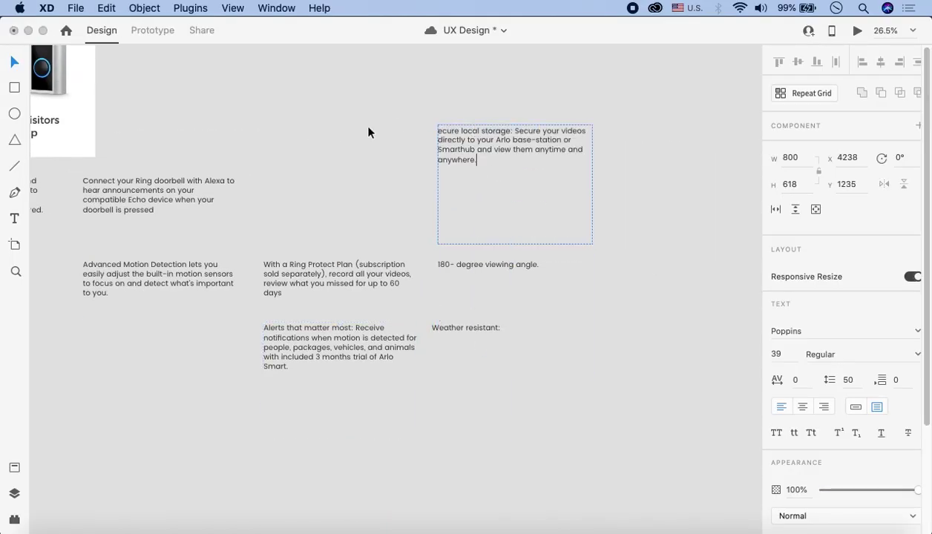
{"action": "key", "text": "super+Tab"}
{"action": "key", "text": "super+w"}
Paste PCMag's Arlo door photo beside the See and speak card and enlarge it about twofold.
{"action": "scroll", "coordinate": [37, 289], "scroll_direction": "down", "scroll_amount": 5}
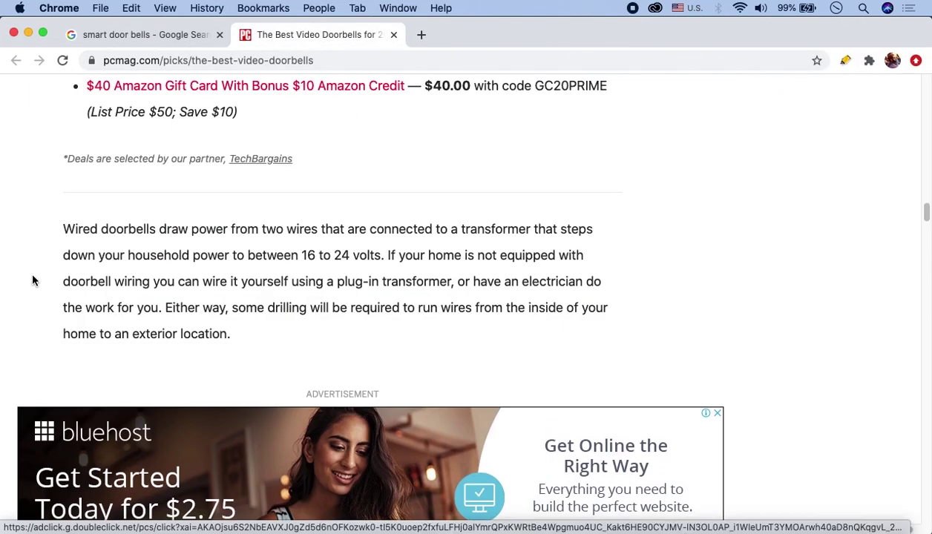
{"action": "scroll", "coordinate": [31, 281], "scroll_direction": "down", "scroll_amount": 10}
{"action": "right_click", "coordinate": [370, 282]}
{"action": "left_click", "coordinate": [402, 324]}
{"action": "key", "text": "super+Tab"}
{"action": "key", "text": "super+v"}
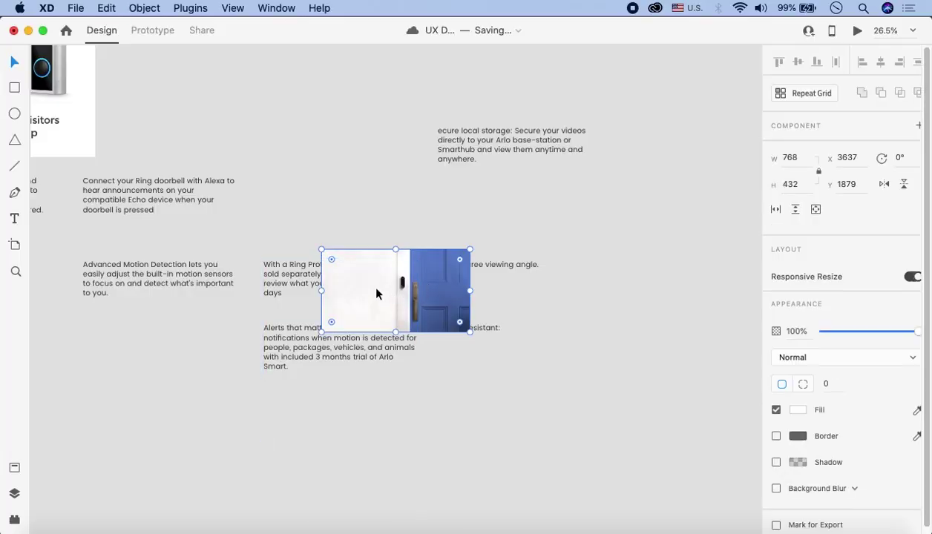
{"action": "left_click_drag", "start_coordinate": [376, 293], "coordinate": [284, 158]}
{"action": "scroll", "coordinate": [285, 158], "scroll_direction": "up", "scroll_amount": 5}
{"action": "scroll", "coordinate": [285, 158], "scroll_direction": "left", "scroll_amount": 4}
{"action": "left_click_drag", "start_coordinate": [386, 208], "coordinate": [546, 298]}
{"action": "key", "text": "Escape"}
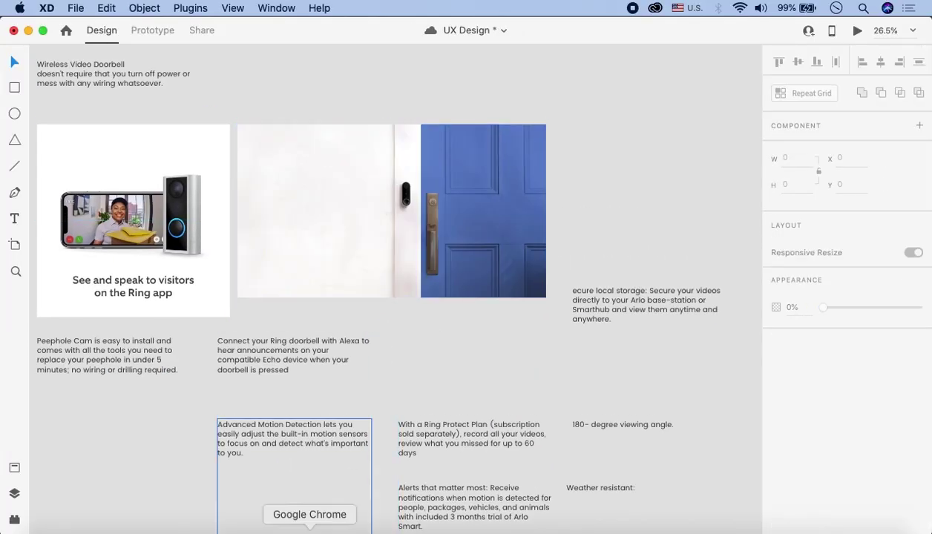
{"action": "key", "text": "super+Tab"}
{"action": "scroll", "coordinate": [330, 312], "scroll_direction": "down", "scroll_amount": 20}
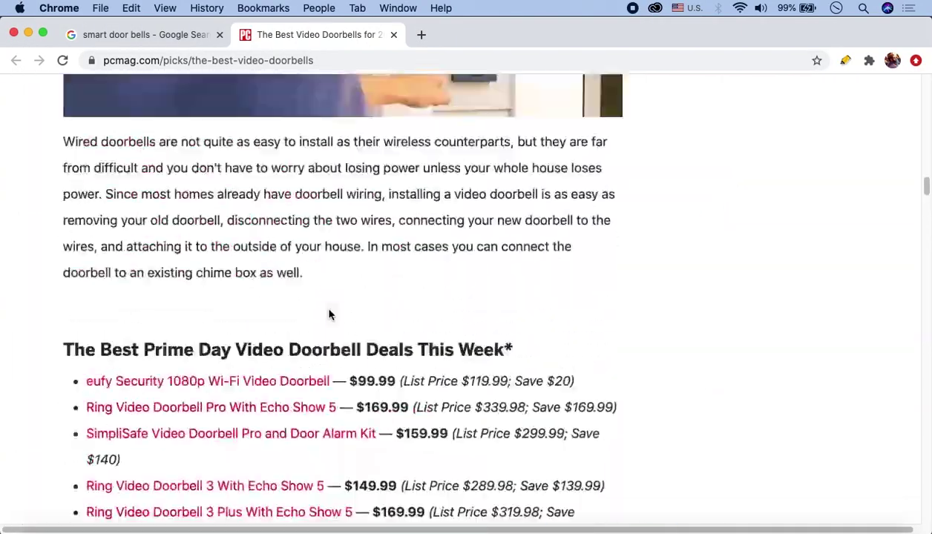
{"action": "scroll", "coordinate": [330, 314], "scroll_direction": "down", "scroll_amount": 5}
{"action": "left_click", "coordinate": [301, 217]}
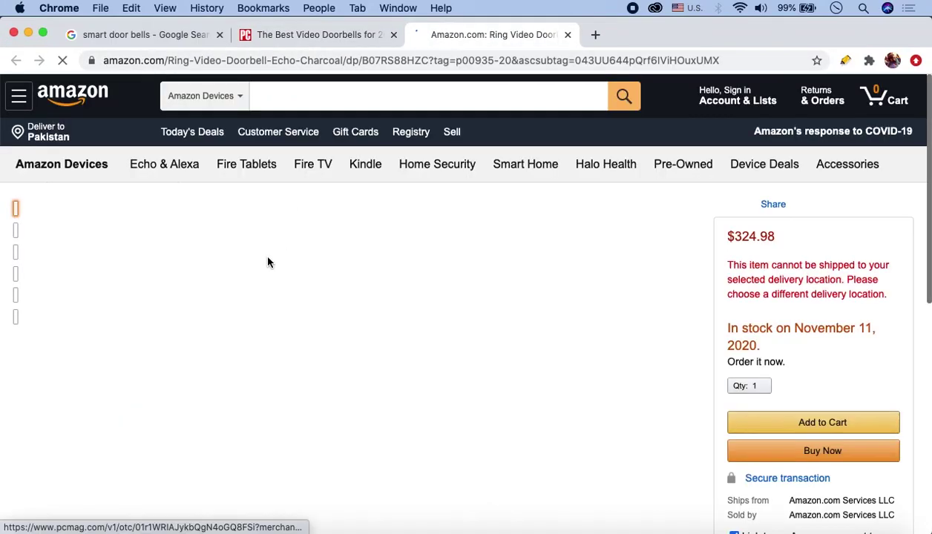
{"action": "key", "text": "super+w"}
{"action": "scroll", "coordinate": [330, 184], "scroll_direction": "up", "scroll_amount": 6}
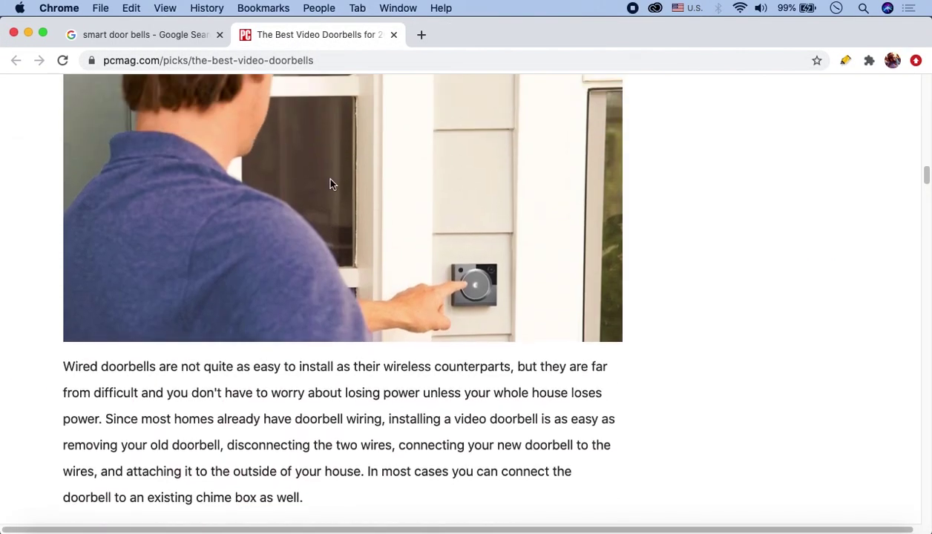
{"action": "scroll", "coordinate": [330, 184], "scroll_direction": "up", "scroll_amount": 10}
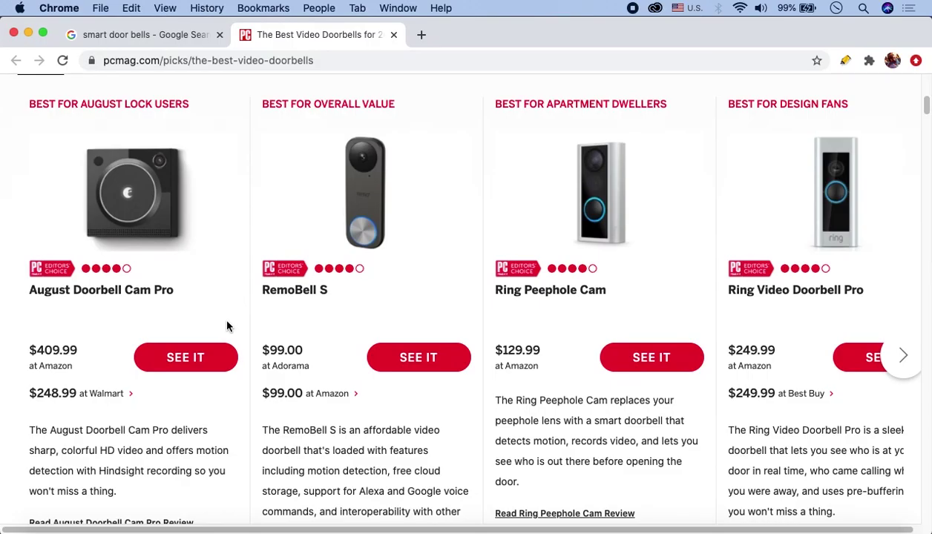
{"action": "left_click", "coordinate": [340, 528]}
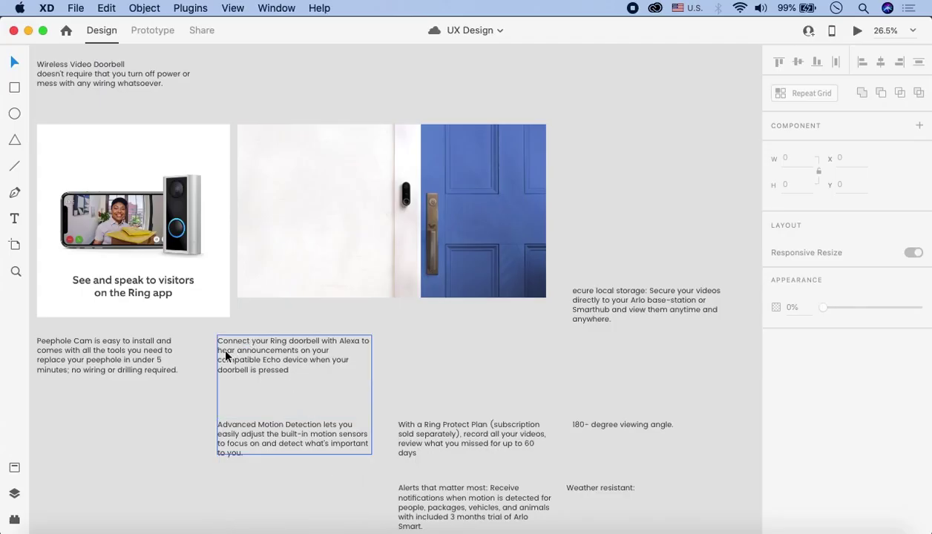
{"action": "scroll", "coordinate": [225, 355], "scroll_direction": "left", "scroll_amount": 5}
{"action": "scroll", "coordinate": [225, 355], "scroll_direction": "up", "scroll_amount": 3}
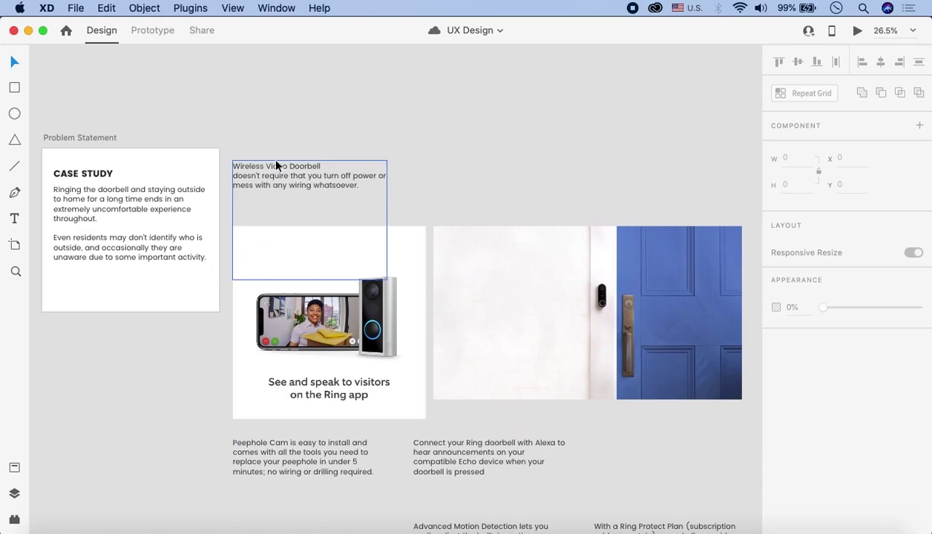
{"action": "scroll", "coordinate": [274, 155], "scroll_direction": "up", "scroll_amount": 5}
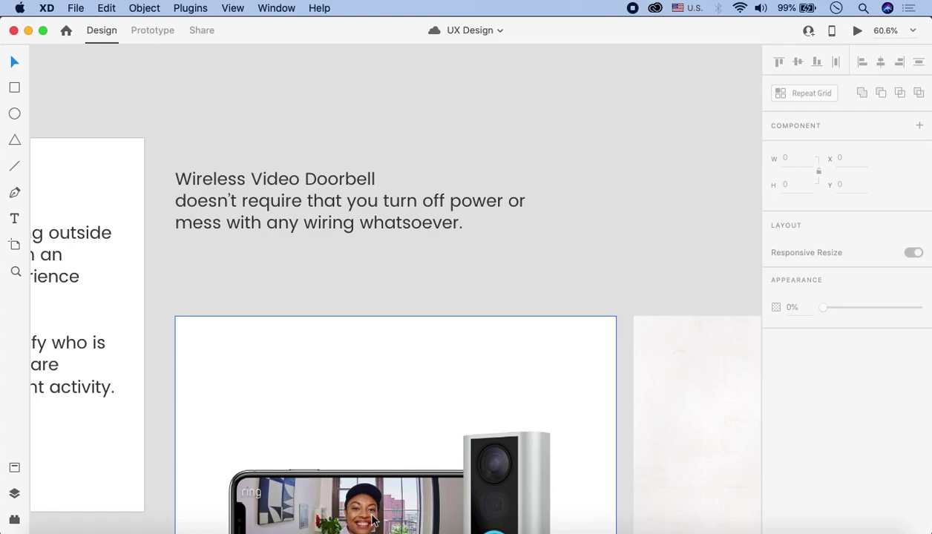
{"action": "scroll", "coordinate": [383, 241], "scroll_direction": "down", "scroll_amount": 3}
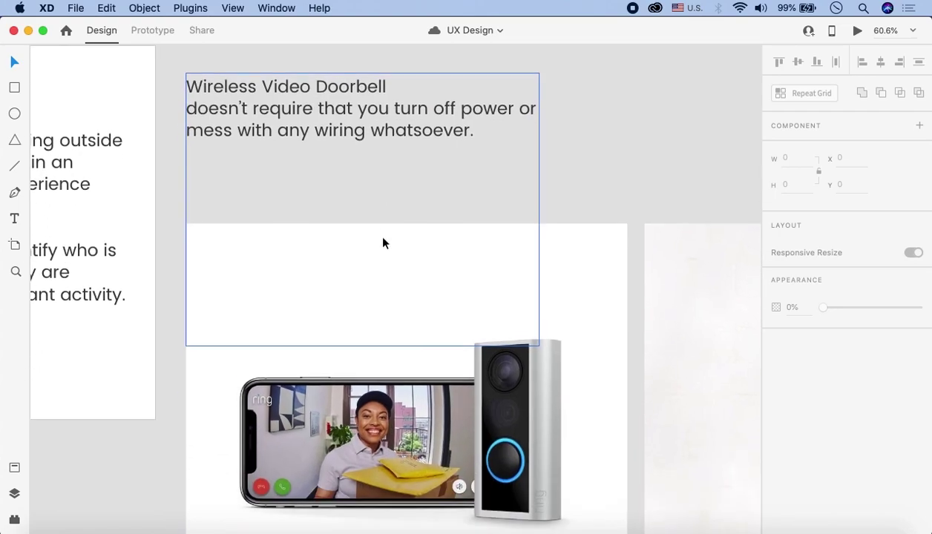
{"action": "scroll", "coordinate": [383, 241], "scroll_direction": "up", "scroll_amount": 4}
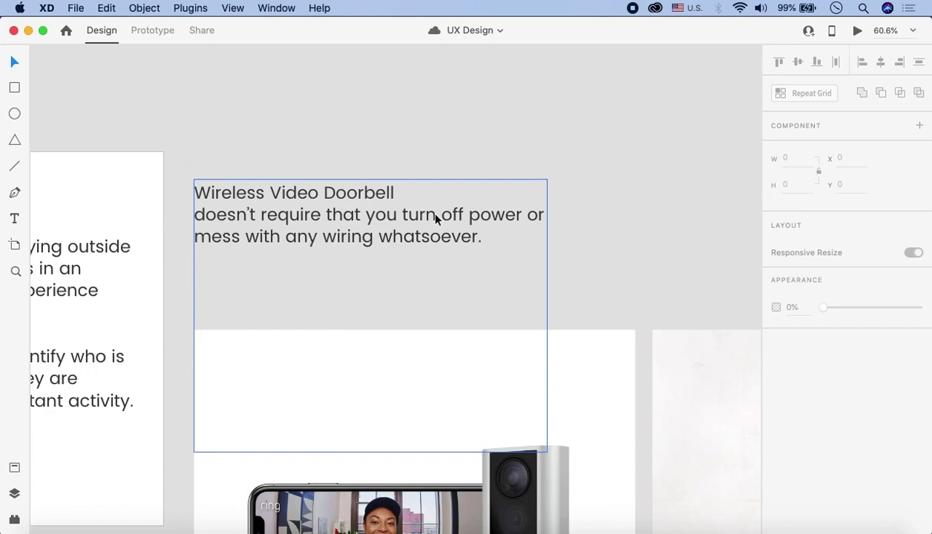
{"action": "scroll", "coordinate": [436, 214], "scroll_direction": "down", "scroll_amount": 10}
{"action": "scroll", "coordinate": [367, 229], "scroll_direction": "up", "scroll_amount": 2}
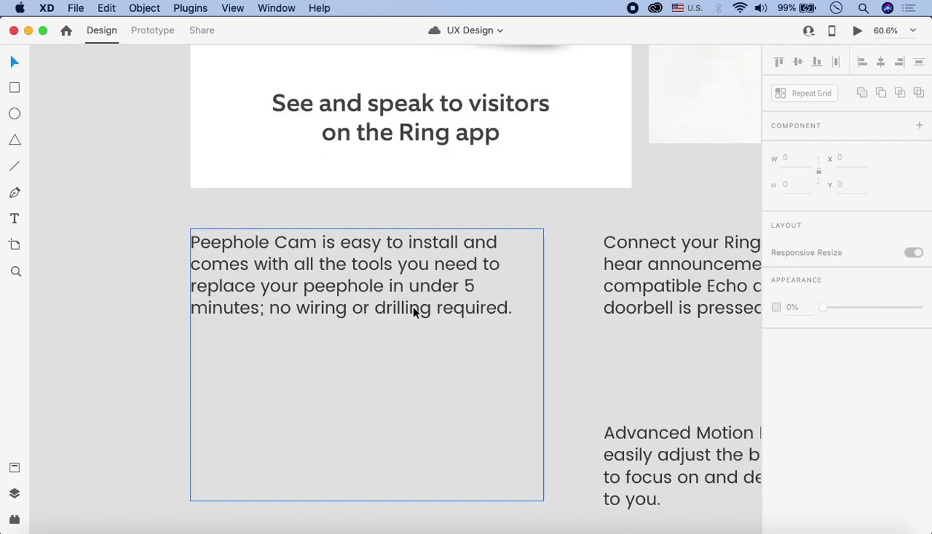
{"action": "scroll", "coordinate": [321, 243], "scroll_direction": "right", "scroll_amount": 8}
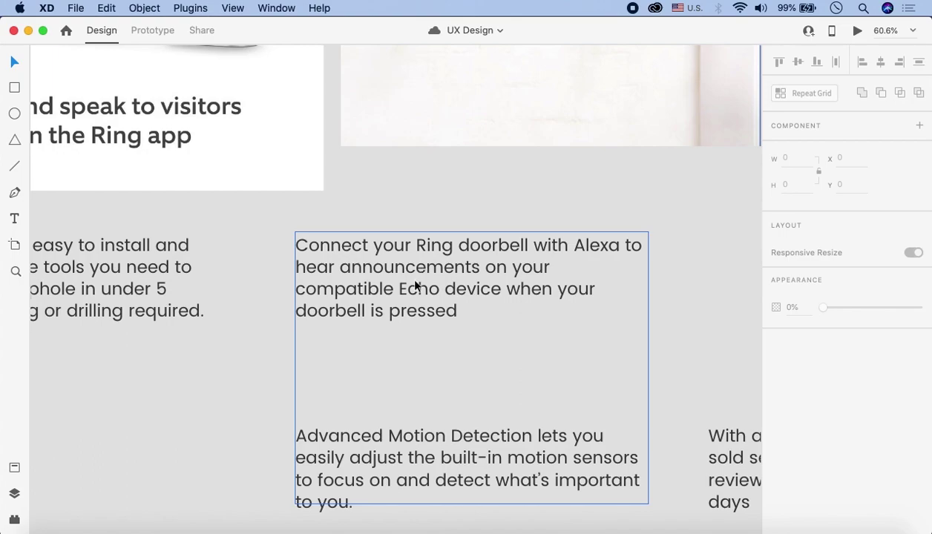
{"action": "scroll", "coordinate": [411, 288], "scroll_direction": "up", "scroll_amount": 3}
{"action": "scroll", "coordinate": [411, 288], "scroll_direction": "right", "scroll_amount": 2}
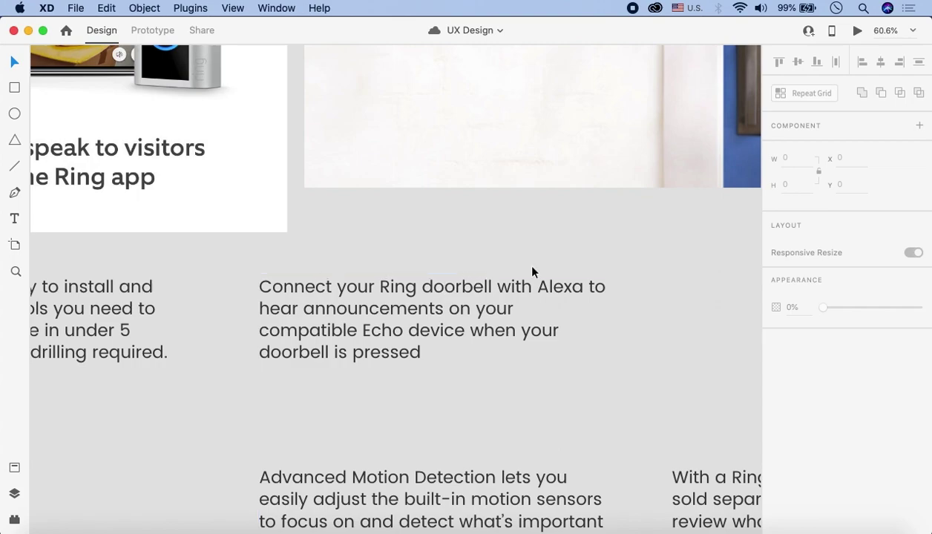
{"action": "scroll", "coordinate": [427, 269], "scroll_direction": "down", "scroll_amount": 3}
{"action": "scroll", "coordinate": [427, 269], "scroll_direction": "right", "scroll_amount": 2}
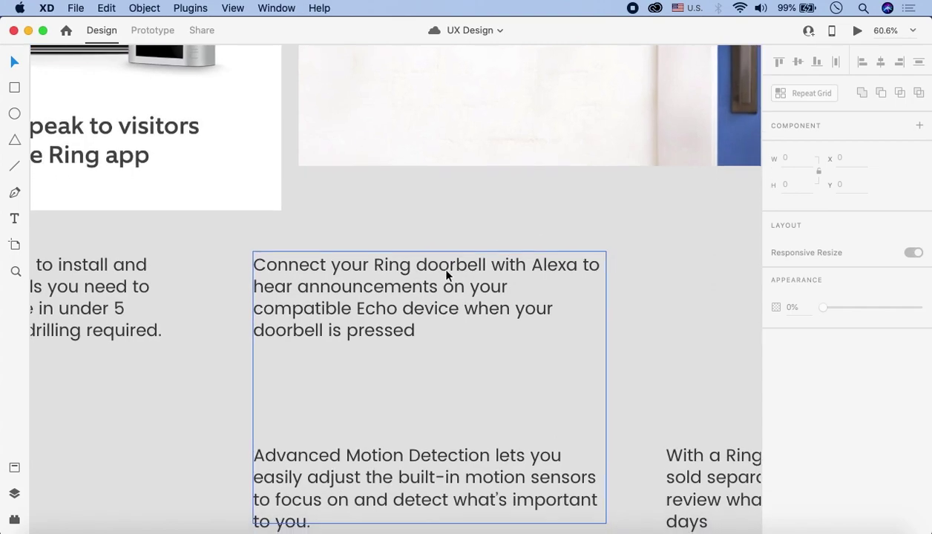
{"action": "scroll", "coordinate": [628, 269], "scroll_direction": "down", "scroll_amount": 5}
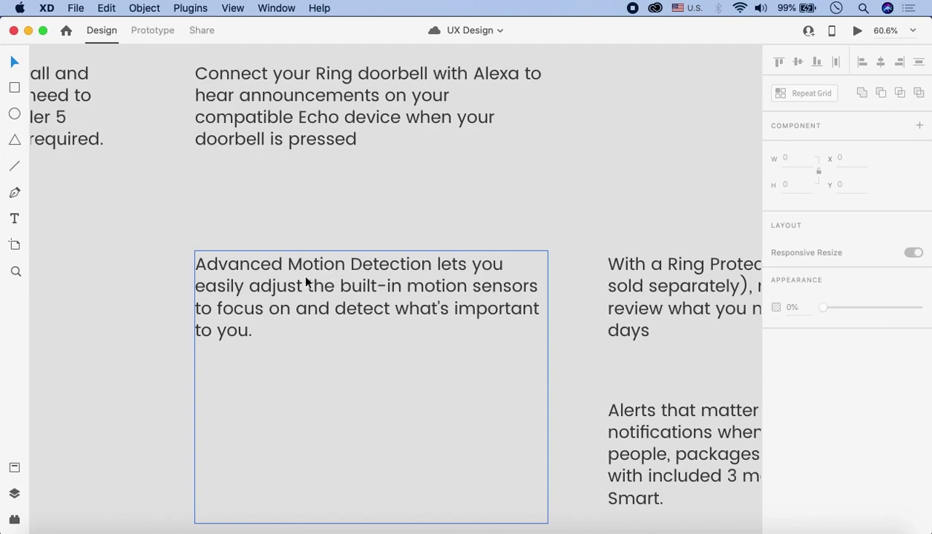
{"action": "scroll", "coordinate": [305, 280], "scroll_direction": "up", "scroll_amount": 1}
{"action": "scroll", "coordinate": [306, 278], "scroll_direction": "down", "scroll_amount": 1}
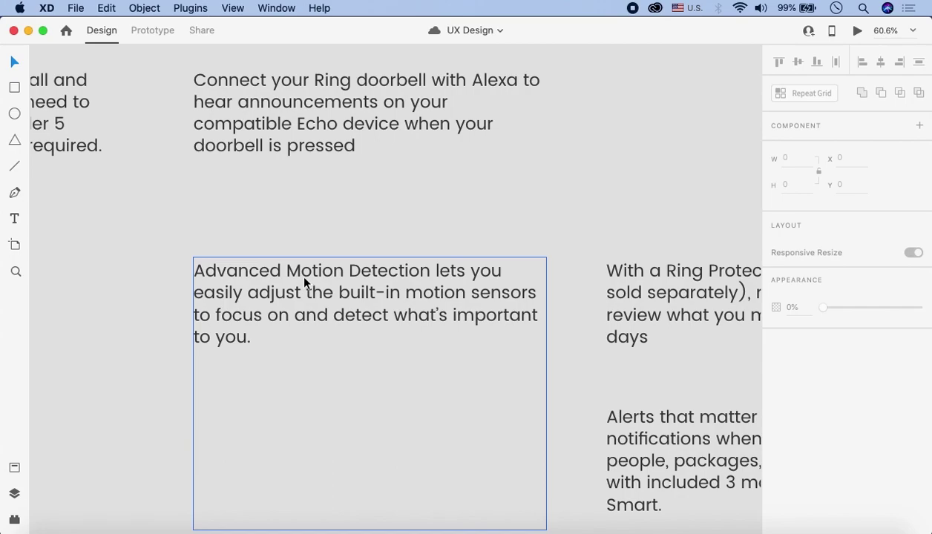
{"action": "scroll", "coordinate": [295, 275], "scroll_direction": "right", "scroll_amount": 10}
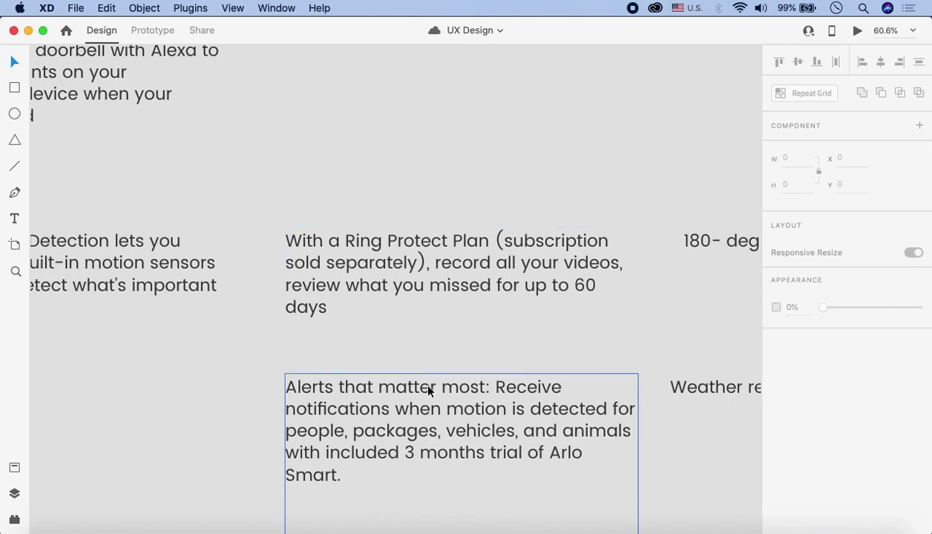
{"action": "scroll", "coordinate": [427, 393], "scroll_direction": "right", "scroll_amount": 5}
{"action": "scroll", "coordinate": [426, 393], "scroll_direction": "down", "scroll_amount": 3}
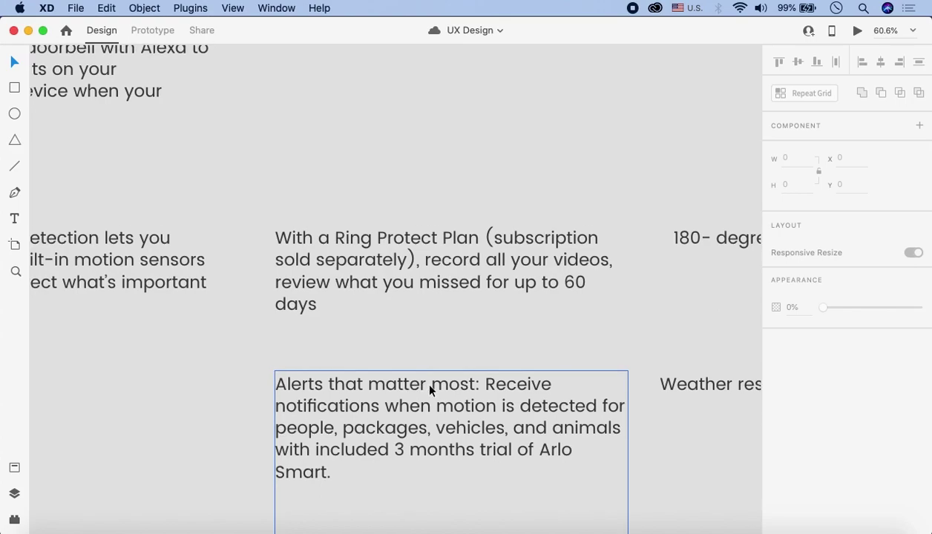
{"action": "scroll", "coordinate": [311, 348], "scroll_direction": "right", "scroll_amount": 4}
{"action": "scroll", "coordinate": [312, 348], "scroll_direction": "up", "scroll_amount": 2}
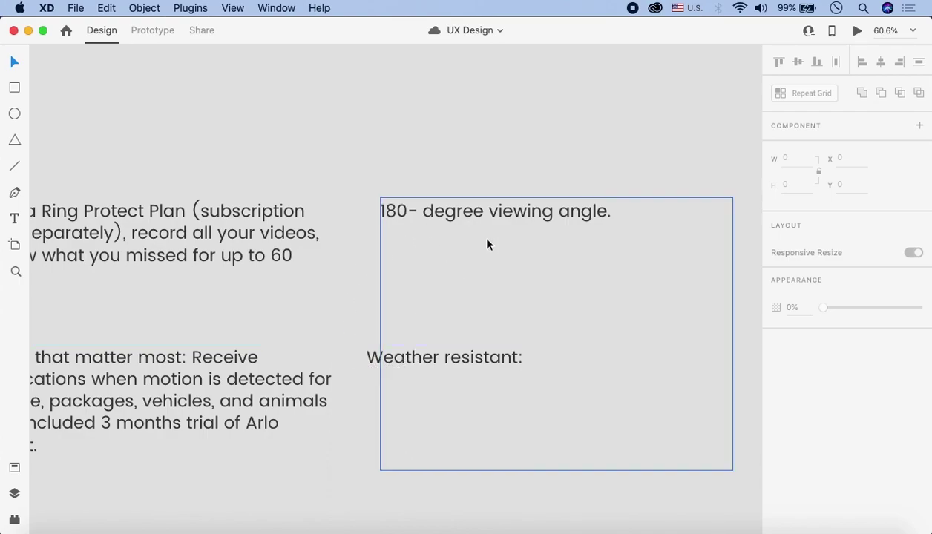
{"action": "left_click", "coordinate": [382, 144]}
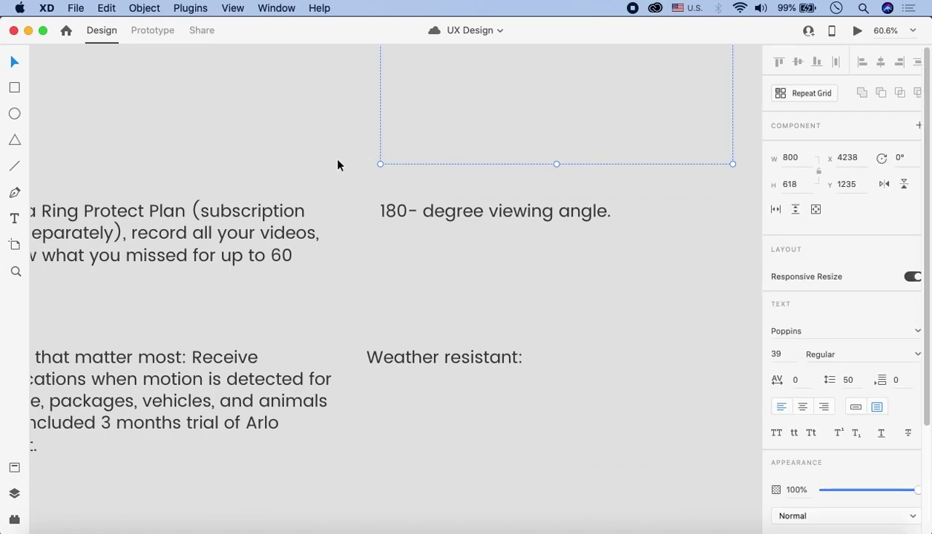
{"action": "left_click", "coordinate": [347, 200]}
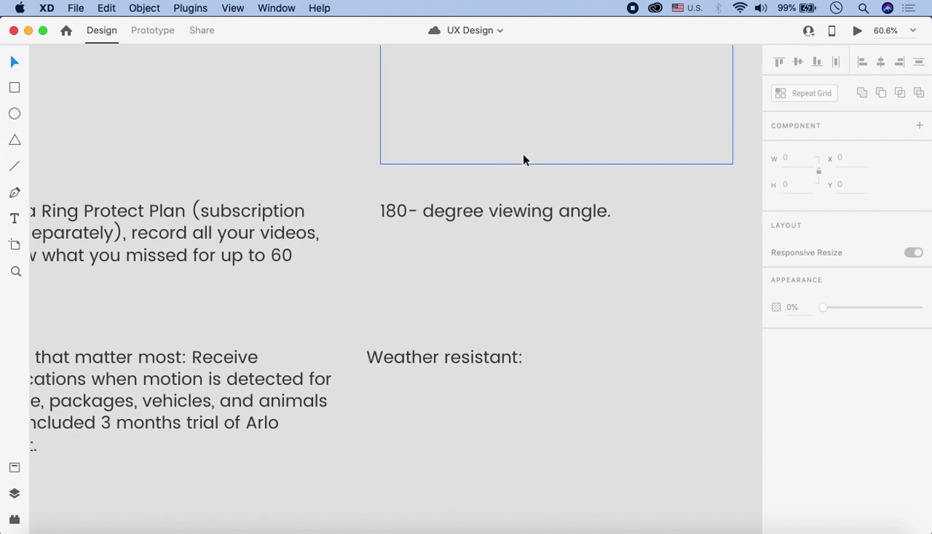
{"action": "left_click", "coordinate": [412, 221]}
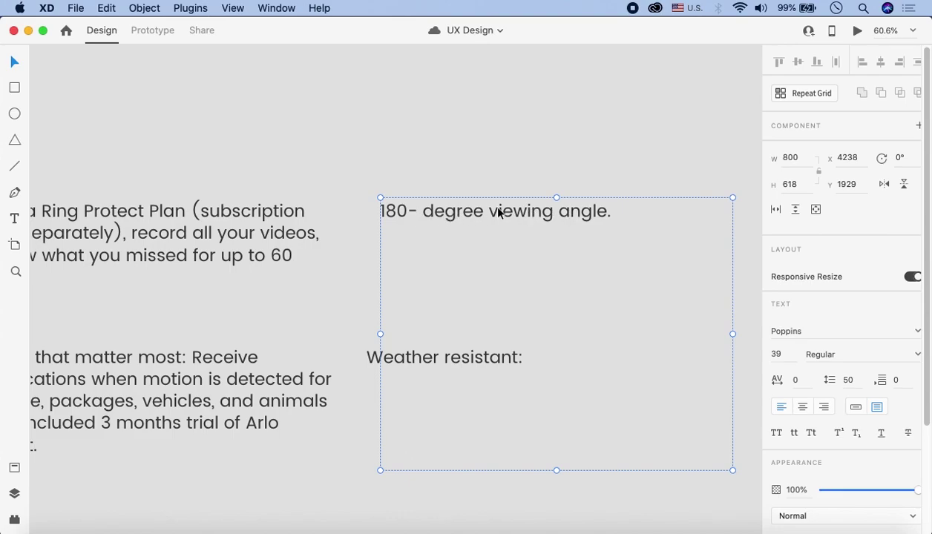
{"action": "left_click", "coordinate": [389, 176]}
{"action": "scroll", "coordinate": [389, 177], "scroll_direction": "up", "scroll_amount": 10}
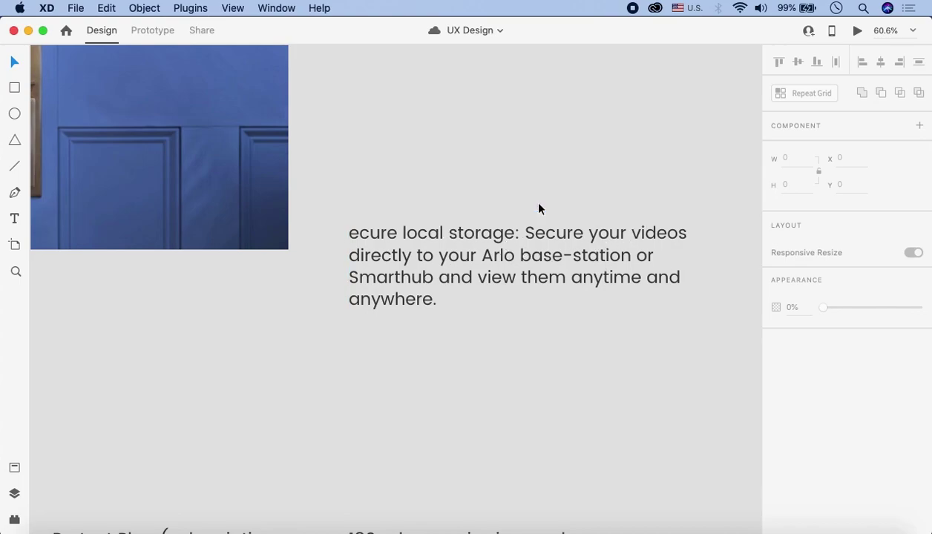
{"action": "scroll", "coordinate": [538, 200], "scroll_direction": "down", "scroll_amount": 5}
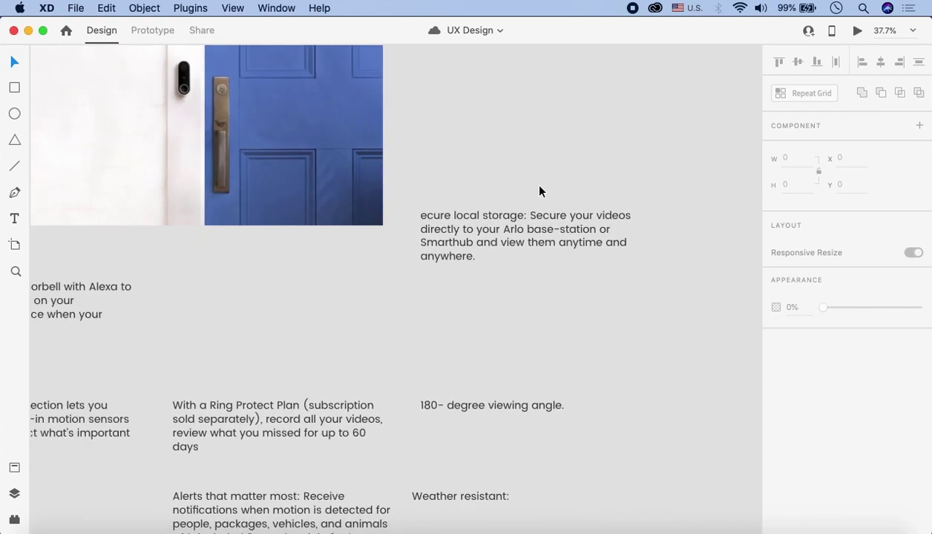
{"action": "scroll", "coordinate": [539, 191], "scroll_direction": "left", "scroll_amount": 6}
{"action": "scroll", "coordinate": [538, 191], "scroll_direction": "up", "scroll_amount": 3}
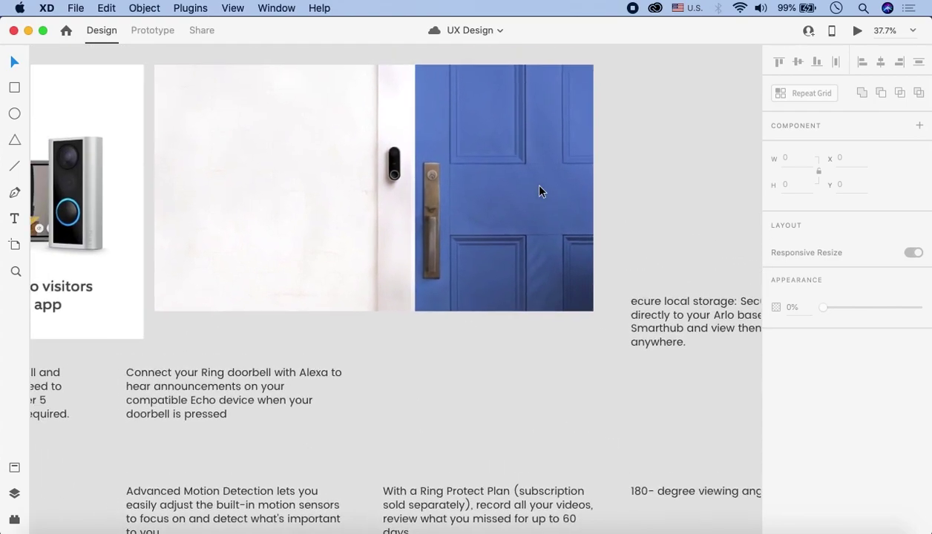
{"action": "scroll", "coordinate": [539, 191], "scroll_direction": "left", "scroll_amount": 6}
{"action": "scroll", "coordinate": [539, 191], "scroll_direction": "up", "scroll_amount": 2}
{"action": "scroll", "coordinate": [538, 192], "scroll_direction": "up", "scroll_amount": 5}
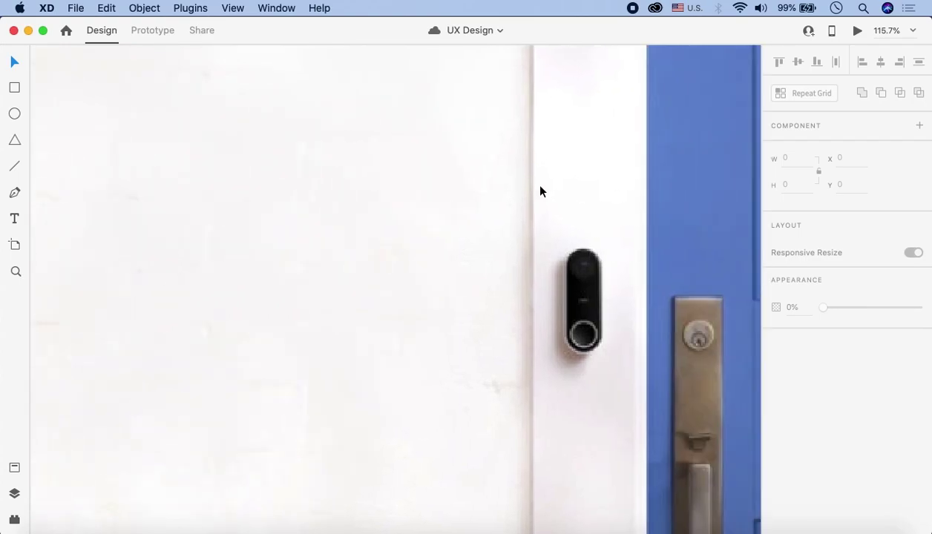
{"action": "scroll", "coordinate": [541, 191], "scroll_direction": "up", "scroll_amount": 3}
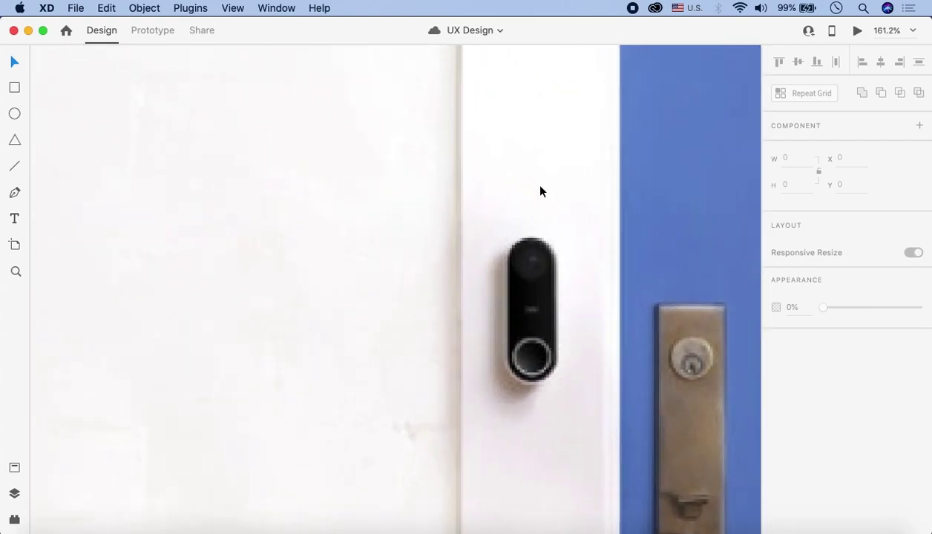
{"action": "scroll", "coordinate": [540, 191], "scroll_direction": "left", "scroll_amount": 10}
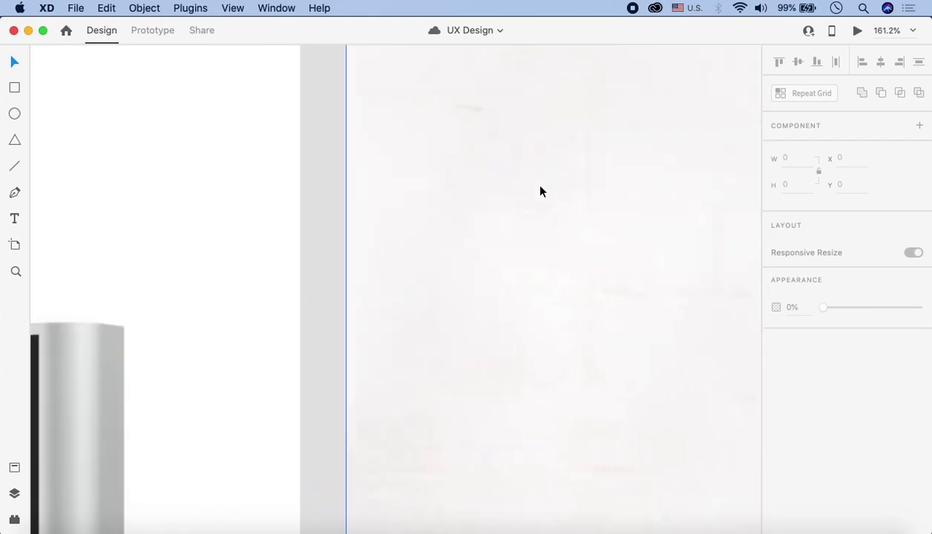
{"action": "scroll", "coordinate": [540, 191], "scroll_direction": "left", "scroll_amount": 10}
{"action": "scroll", "coordinate": [540, 191], "scroll_direction": "down", "scroll_amount": 8}
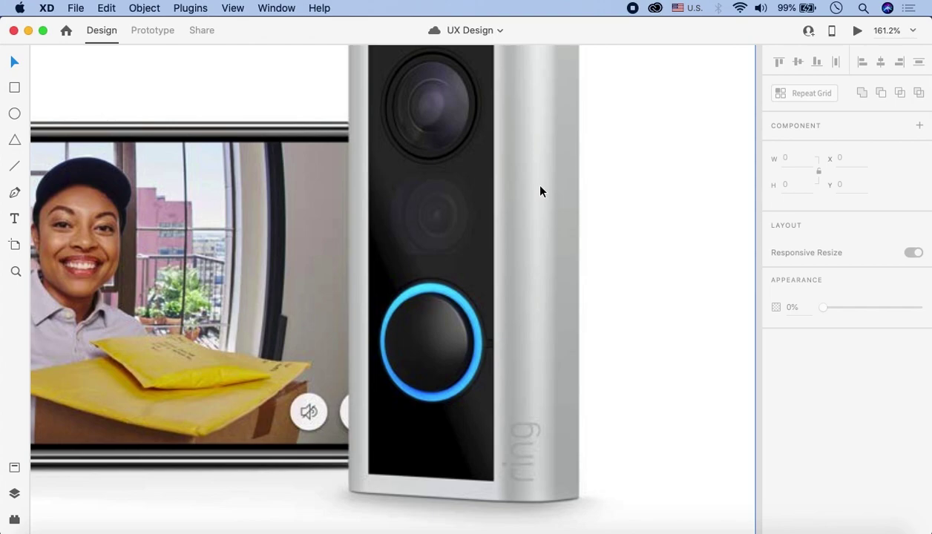
{"action": "scroll", "coordinate": [540, 192], "scroll_direction": "down", "scroll_amount": 5}
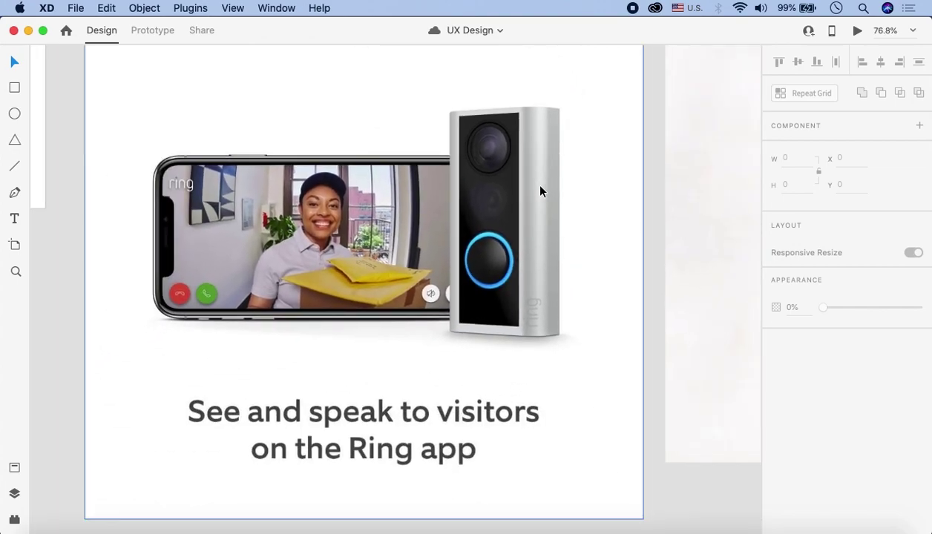
{"action": "scroll", "coordinate": [540, 192], "scroll_direction": "down", "scroll_amount": 3}
{"action": "scroll", "coordinate": [540, 192], "scroll_direction": "up", "scroll_amount": 2}
{"action": "scroll", "coordinate": [540, 191], "scroll_direction": "right", "scroll_amount": 2}
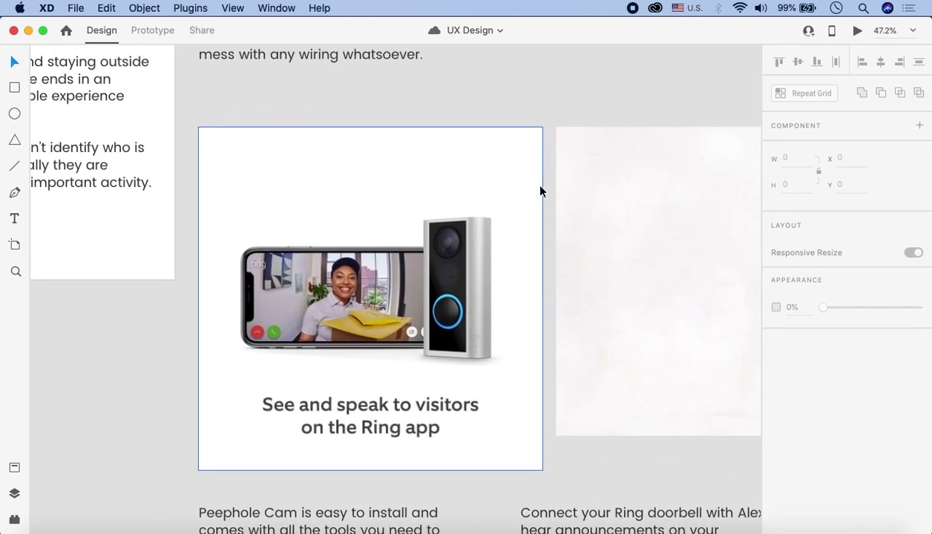
{"action": "scroll", "coordinate": [540, 191], "scroll_direction": "right", "scroll_amount": 2}
{"action": "scroll", "coordinate": [540, 191], "scroll_direction": "up", "scroll_amount": 1}
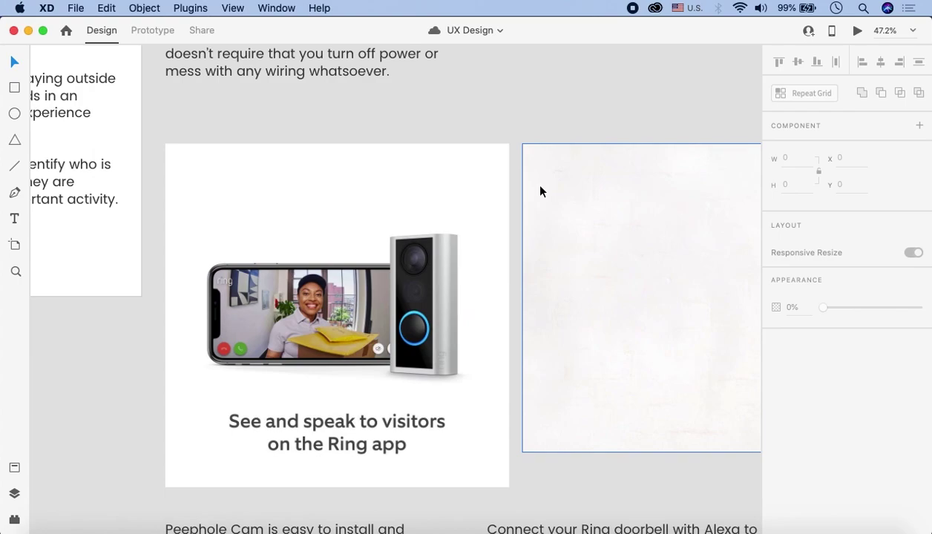
{"action": "scroll", "coordinate": [540, 191], "scroll_direction": "down", "scroll_amount": 7}
{"action": "scroll", "coordinate": [539, 192], "scroll_direction": "right", "scroll_amount": 4}
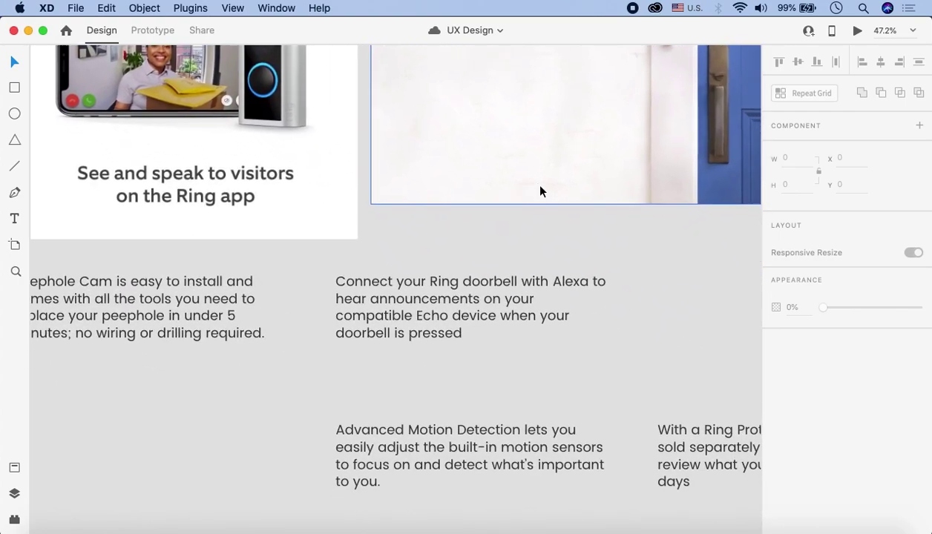
{"action": "scroll", "coordinate": [540, 191], "scroll_direction": "down", "scroll_amount": 1}
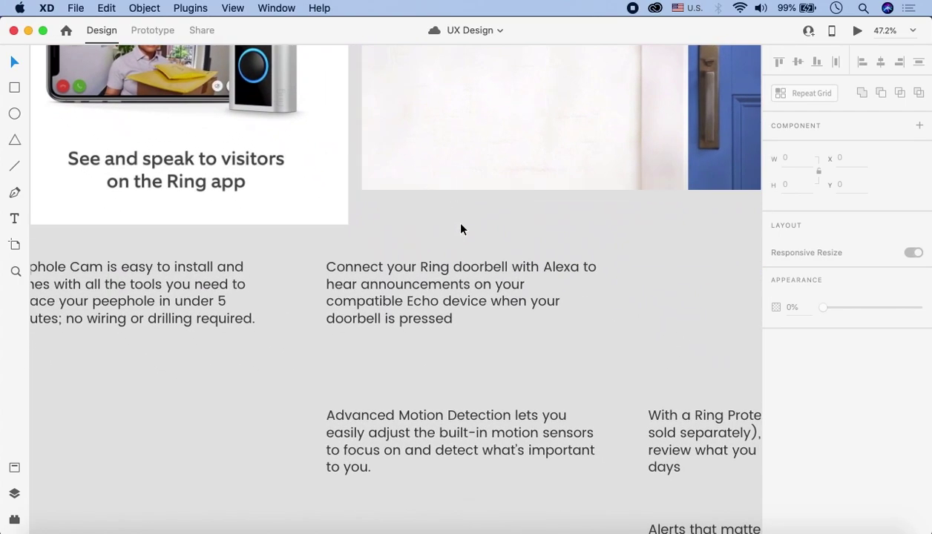
{"action": "scroll", "coordinate": [462, 199], "scroll_direction": "right", "scroll_amount": 9}
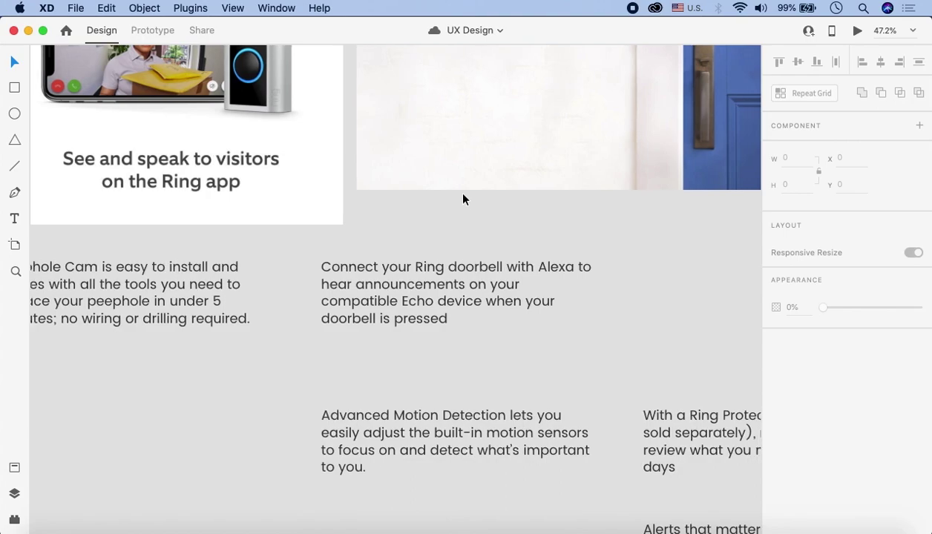
{"action": "scroll", "coordinate": [462, 199], "scroll_direction": "down", "scroll_amount": 4}
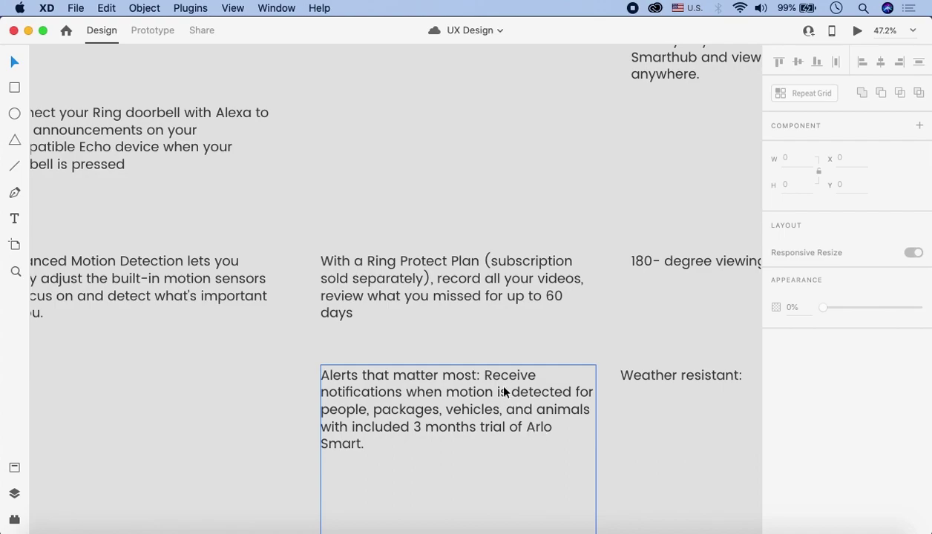
{"action": "scroll", "coordinate": [501, 384], "scroll_direction": "up", "scroll_amount": 2}
{"action": "scroll", "coordinate": [501, 384], "scroll_direction": "left", "scroll_amount": 3}
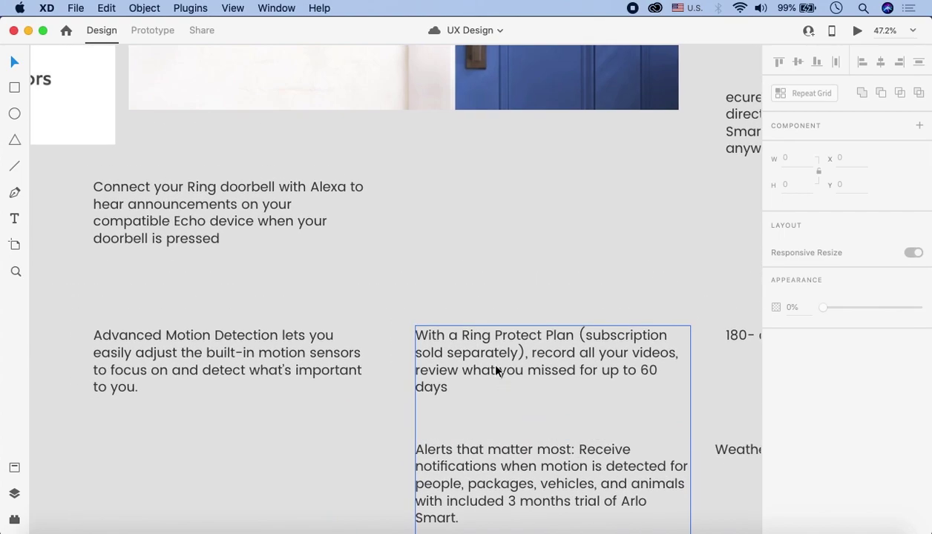